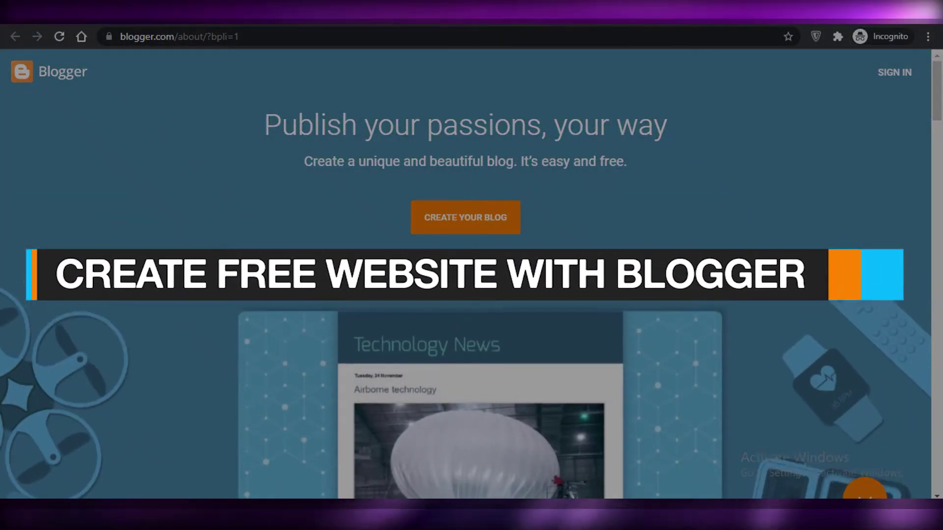
# - Create a new blog titled 'Fashion 101' and continue to its web address step
pyautogui.scroll(-4, 569, 300)
pyautogui.scroll(3, 569, 300)
pyautogui.scroll(2, 570, 299)
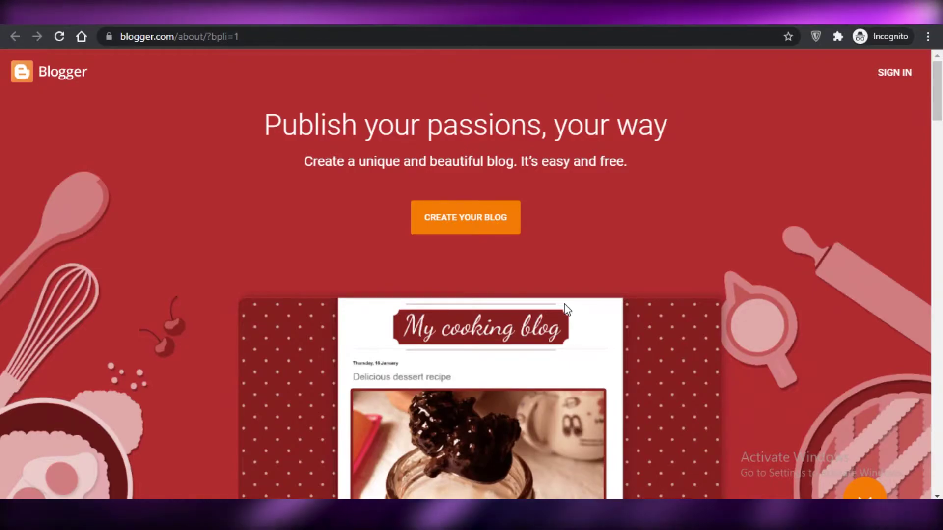
pyautogui.scroll(-8, 625, 310)
pyautogui.scroll(-10, 625, 305)
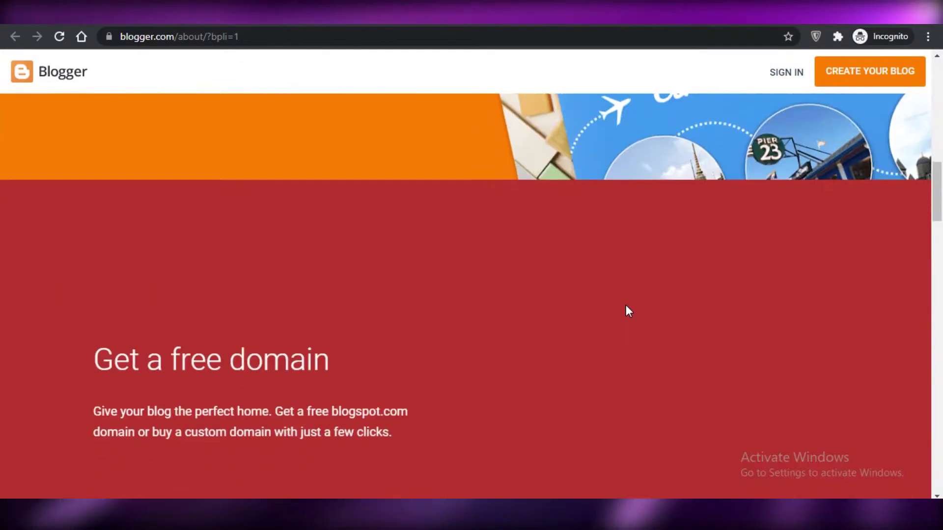
pyautogui.scroll(-10, 625, 304)
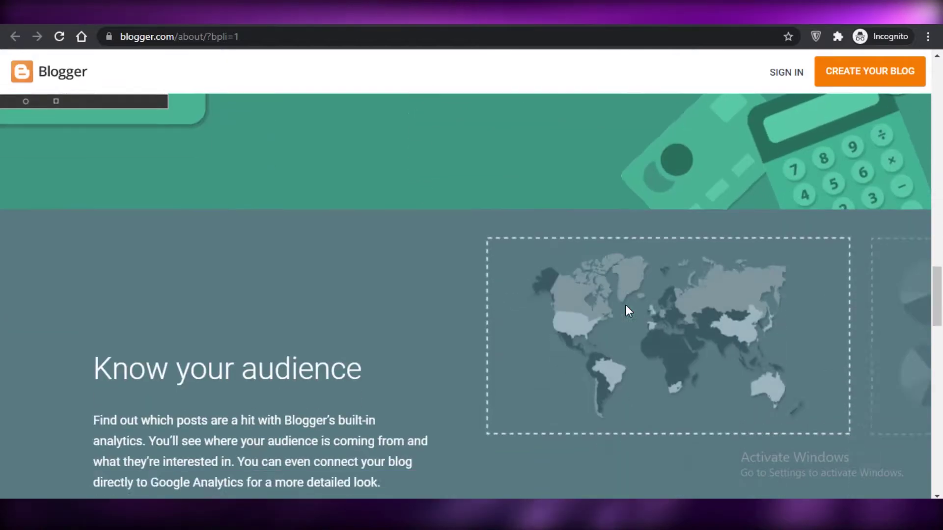
pyautogui.scroll(20, 625, 305)
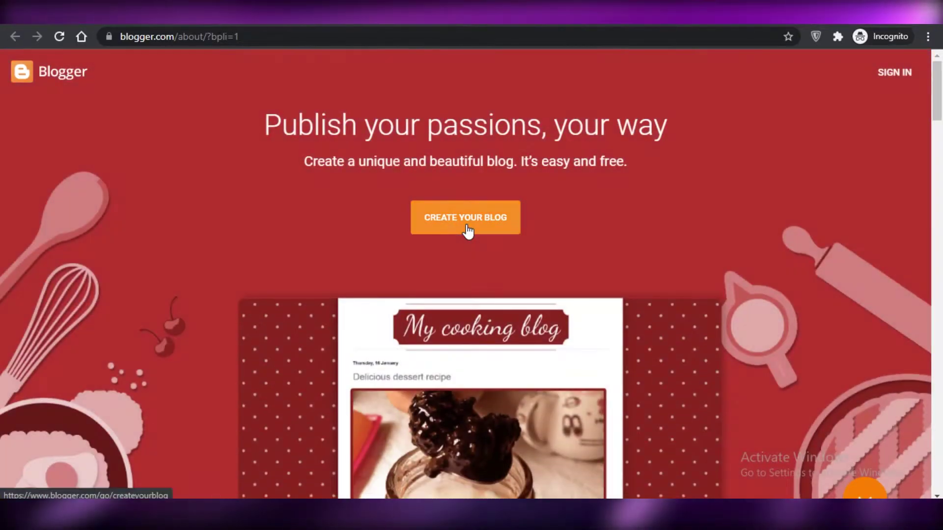
pyautogui.click(467, 230)
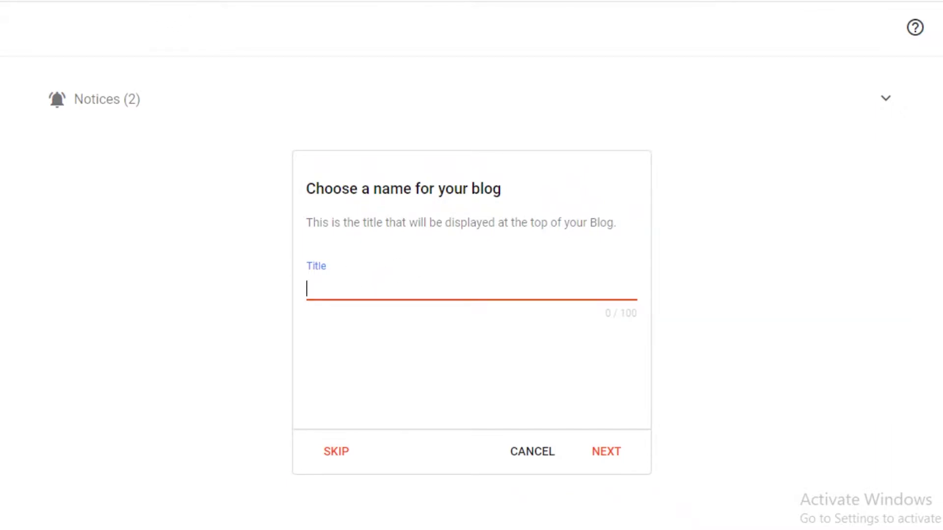
pyautogui.click(470, 305)
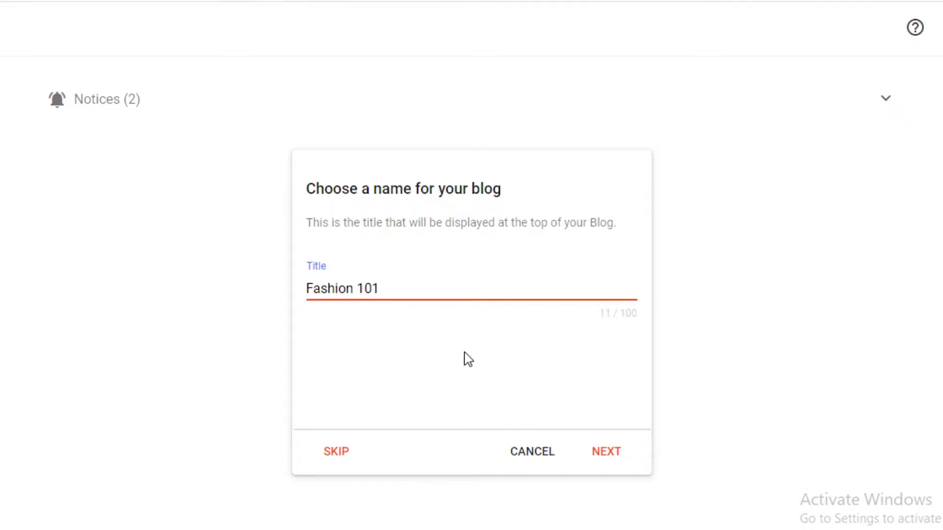
pyautogui.click(616, 454)
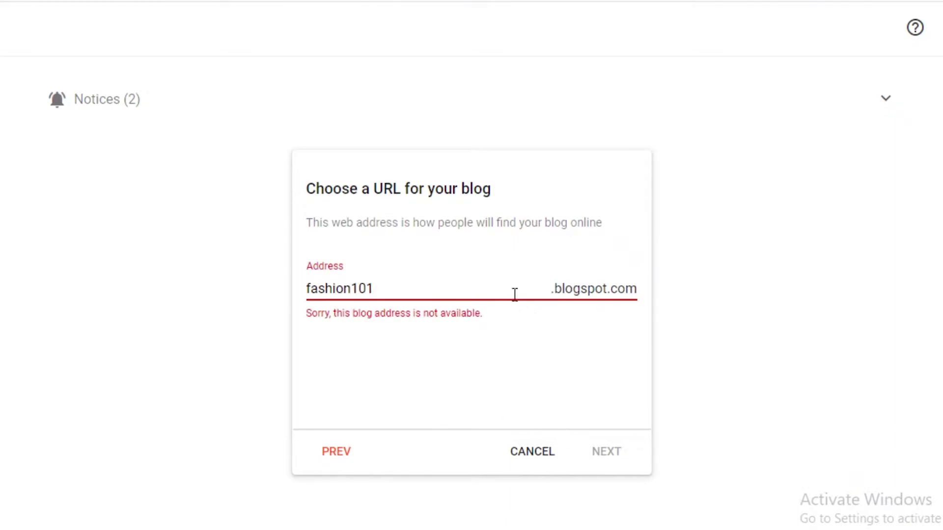
# - Edit the address to an available blogspot URL, enter a four-letter display name, and finish
pyautogui.click(353, 290)
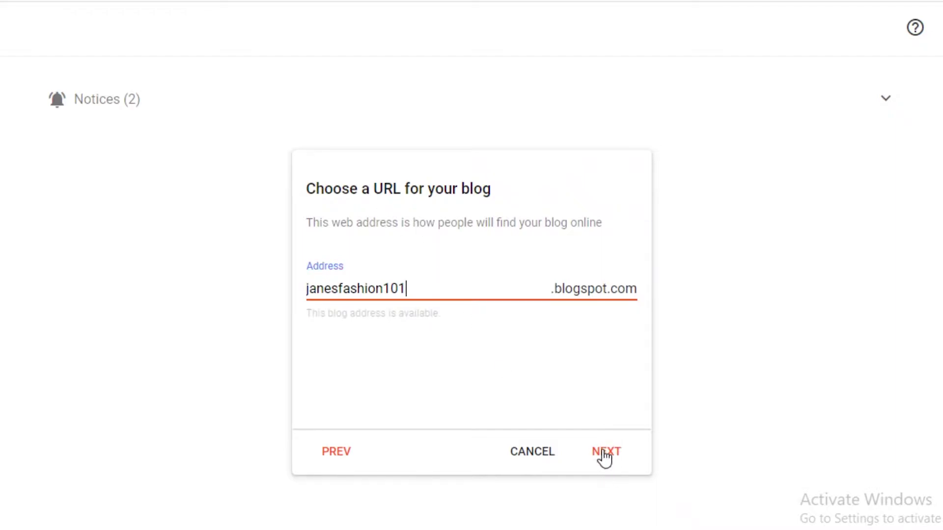
pyautogui.click(605, 453)
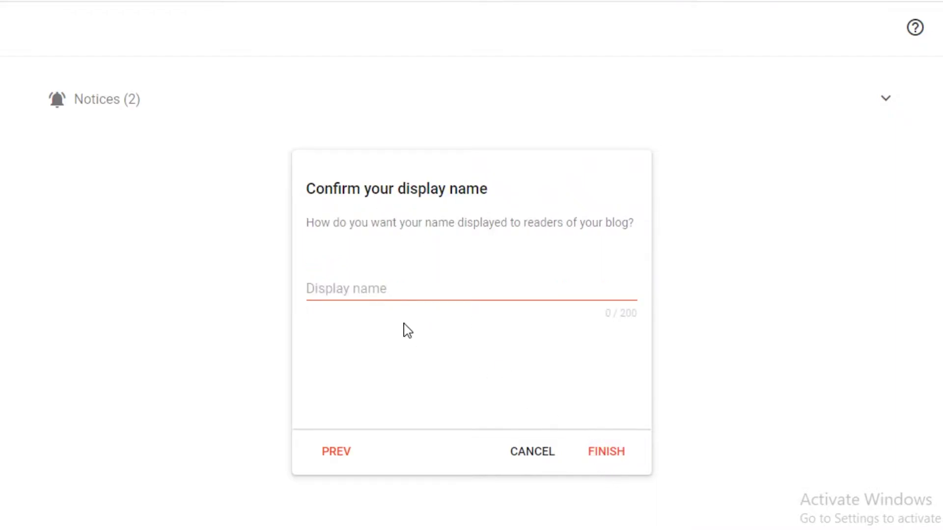
pyautogui.click(403, 285)
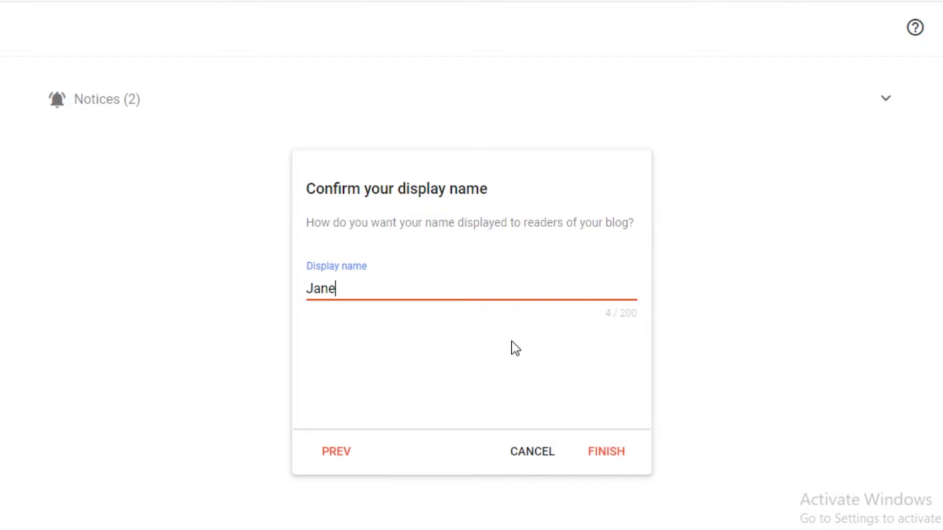
pyautogui.click(595, 462)
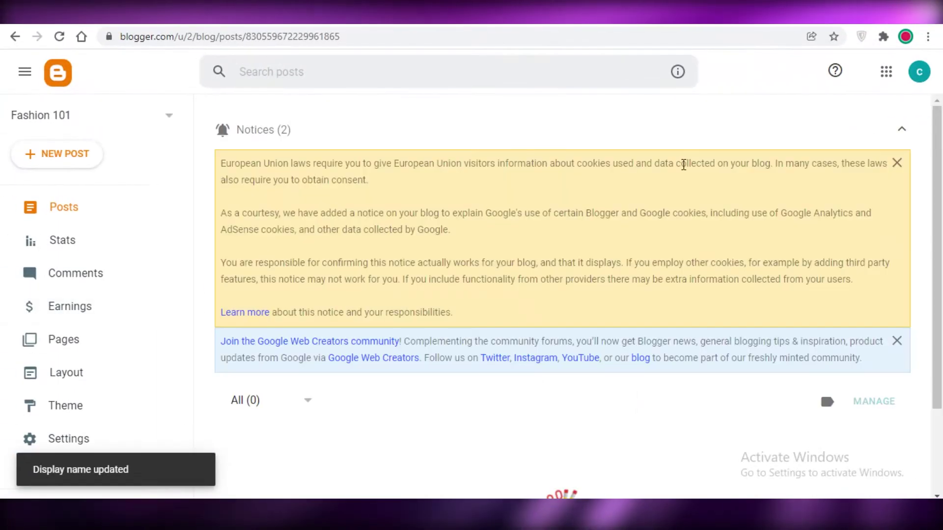
# - Collapse the notices and look over the blog's gadget Layout page
pyautogui.scroll(-3, 684, 165)
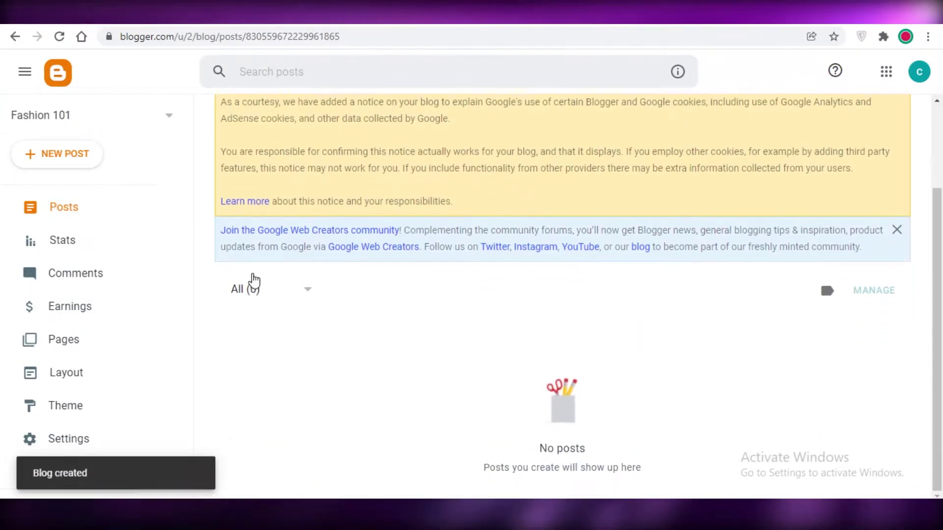
pyautogui.scroll(3, 688, 235)
pyautogui.click(902, 128)
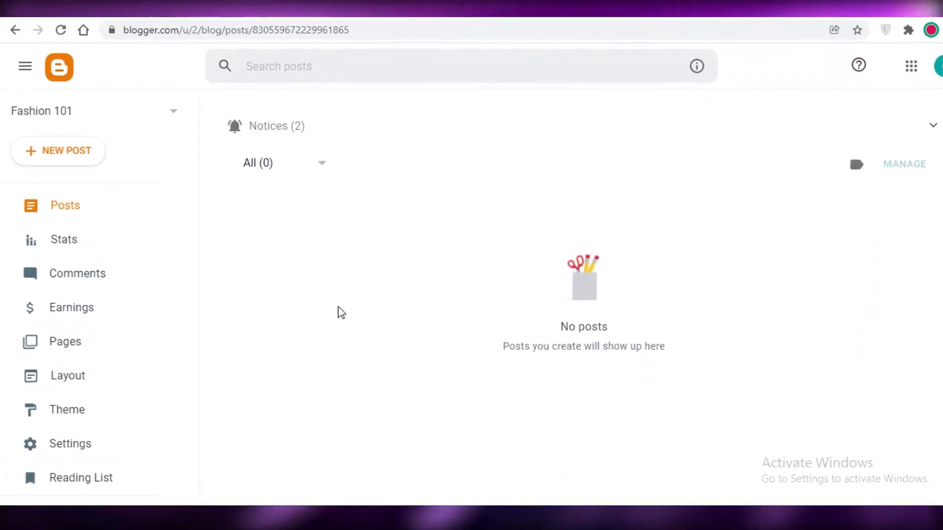
pyautogui.click(96, 369)
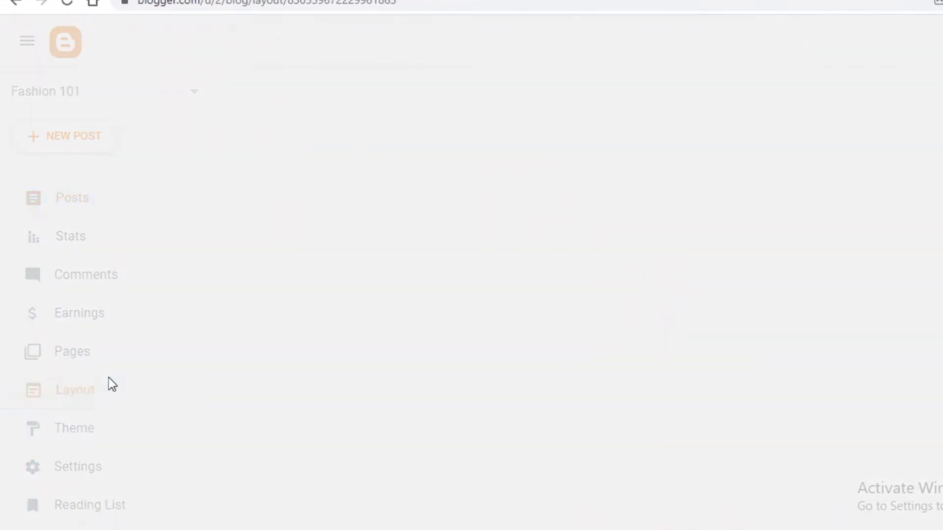
pyautogui.scroll(-3, 379, 253)
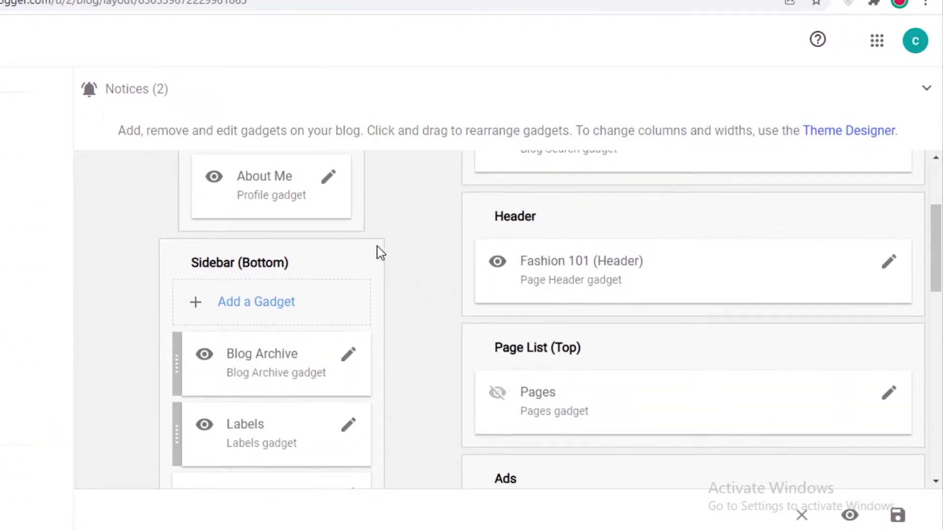
pyautogui.scroll(-2, 835, 330)
pyautogui.scroll(1, 431, 322)
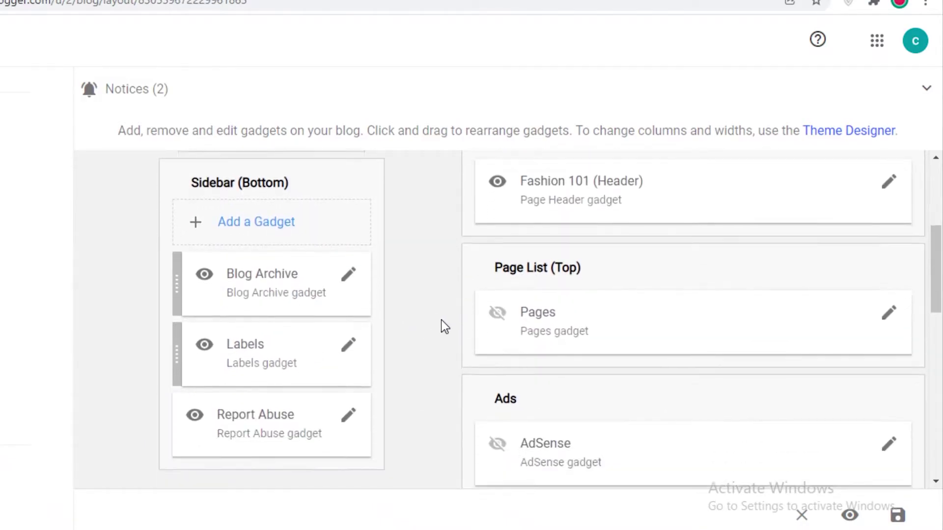
pyautogui.scroll(5, 540, 306)
pyautogui.scroll(-8, 540, 306)
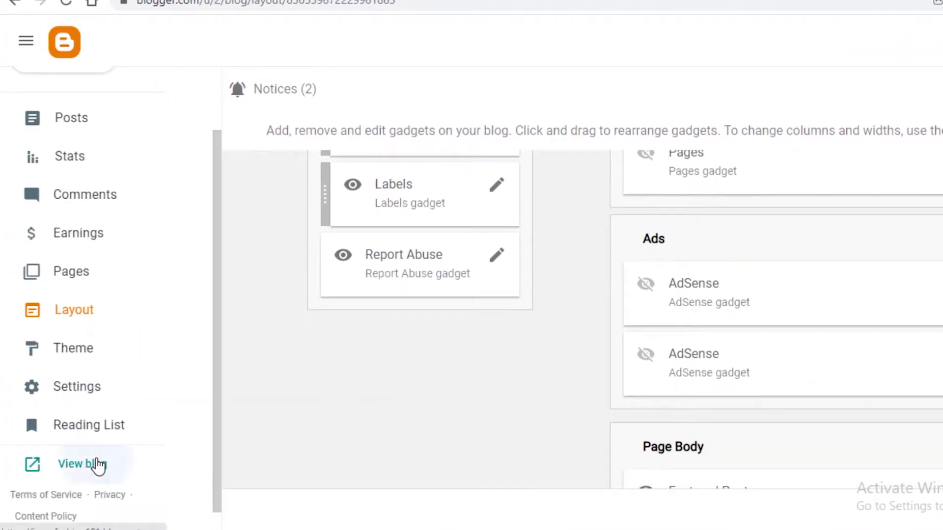
# - Preview the live Fashion 101 blog, then bring up the Theme gallery
pyautogui.click(95, 465)
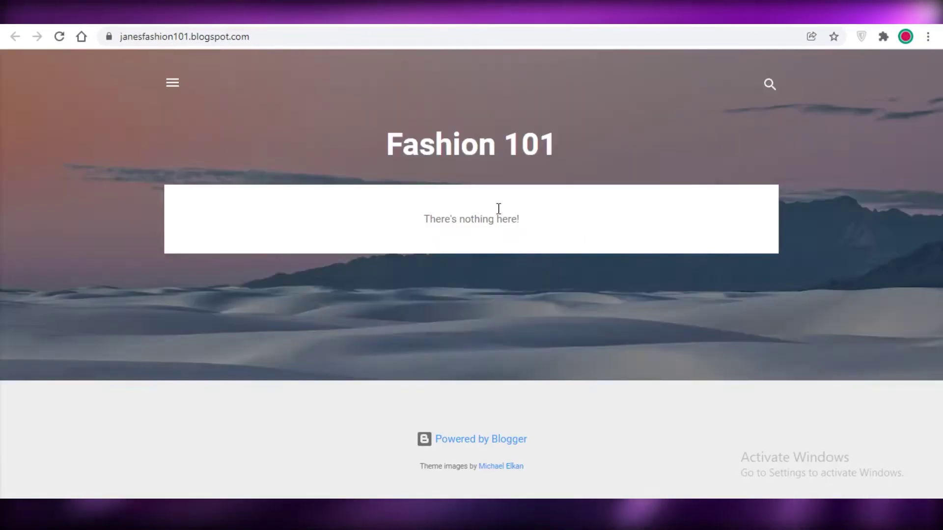
pyautogui.hotkey('ctrl', 'w')
pyautogui.scroll(6, 638, 364)
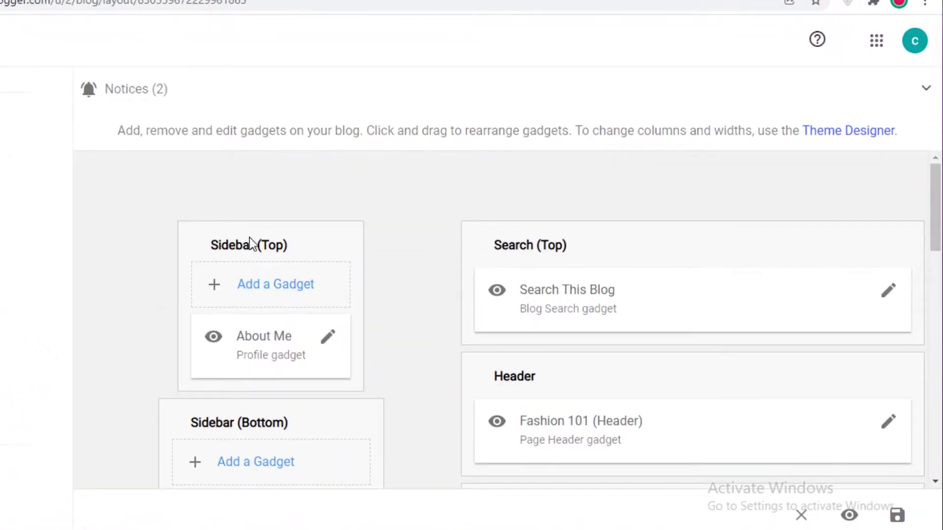
pyautogui.scroll(-2, 475, 302)
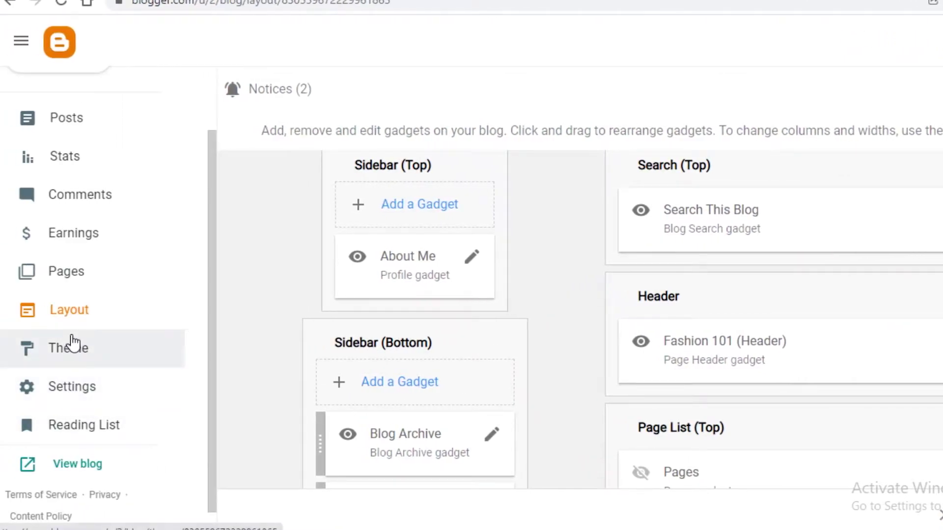
pyautogui.click(79, 349)
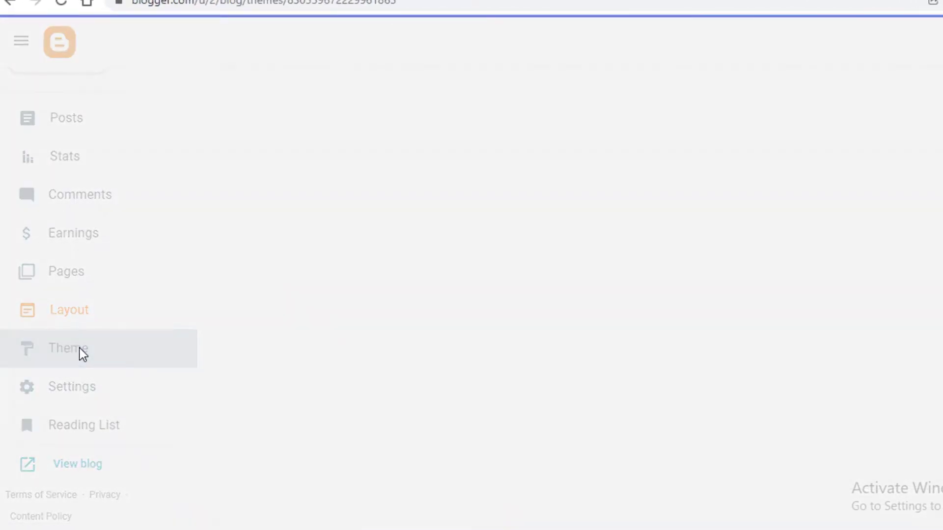
# - Browse the theme gallery and preview the Notable Coral theme
pyautogui.scroll(-20, 470, 325)
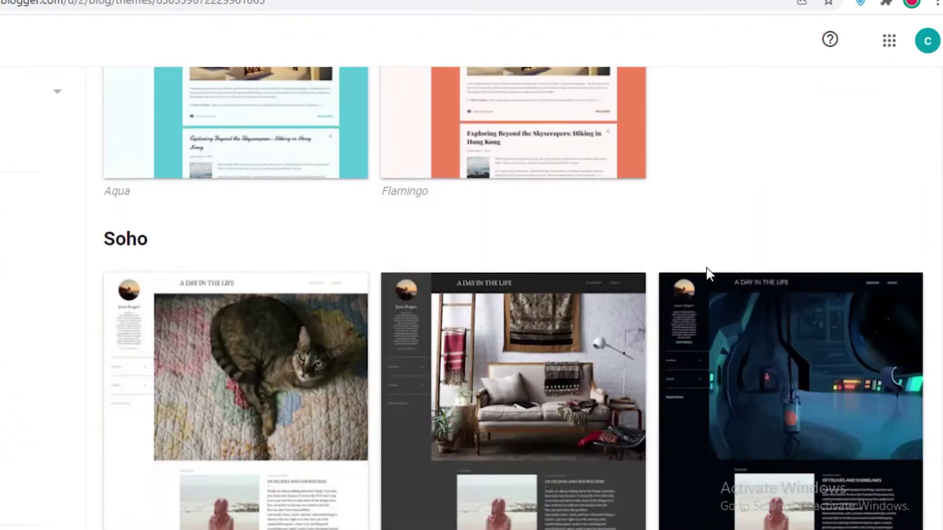
pyautogui.scroll(-20, 454, 353)
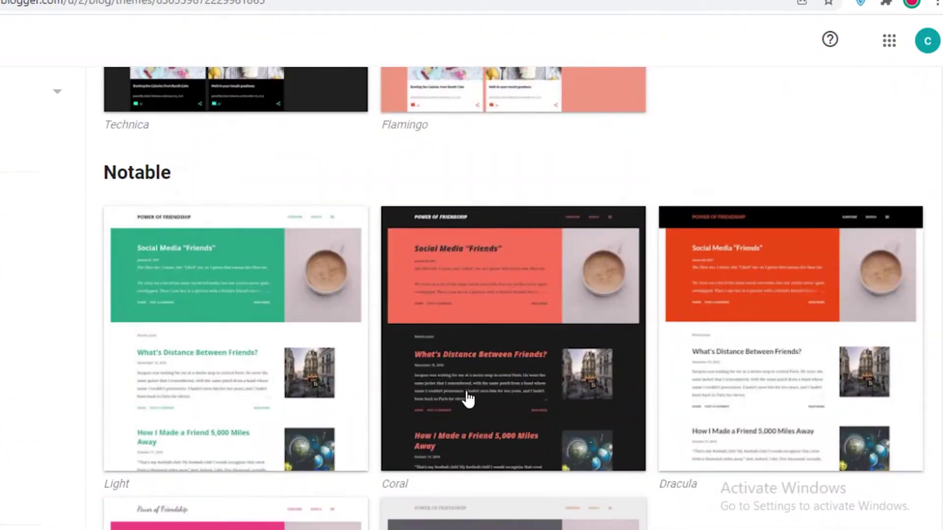
pyautogui.scroll(-20, 476, 397)
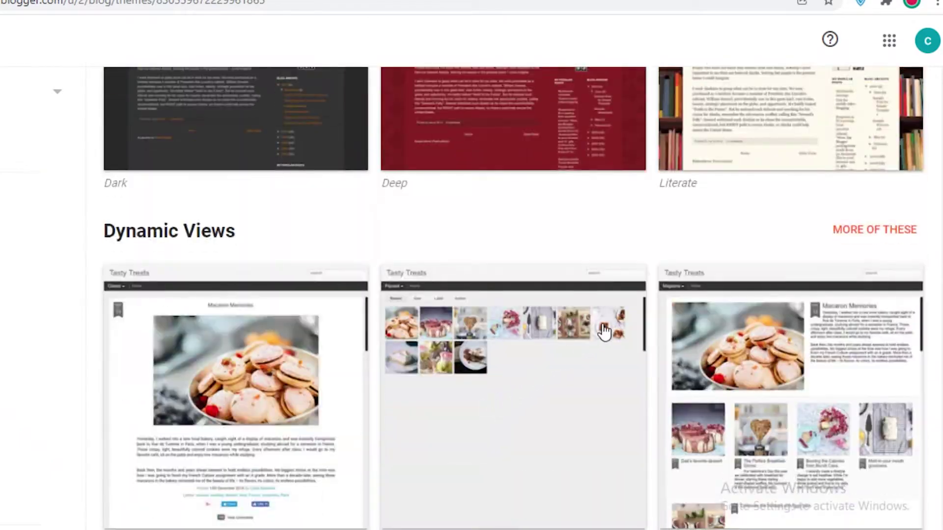
pyautogui.scroll(-17, 728, 328)
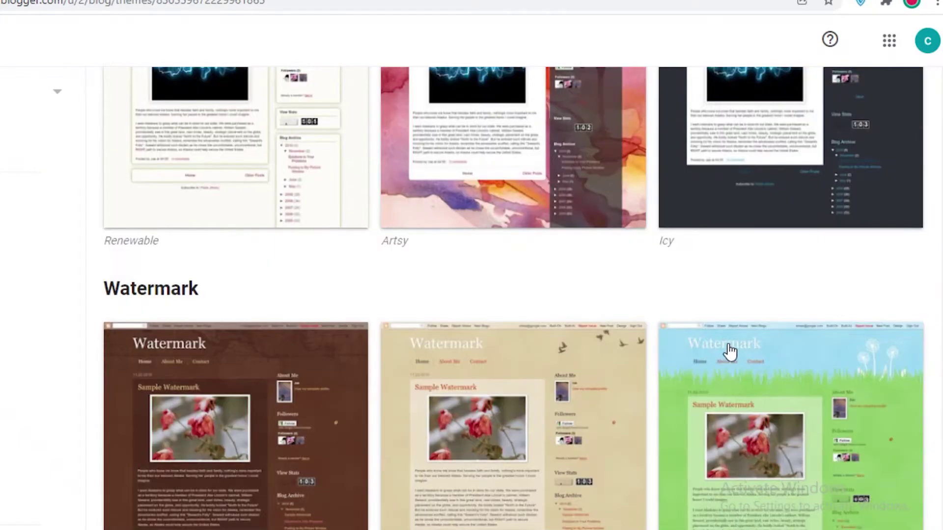
pyautogui.scroll(-10, 735, 378)
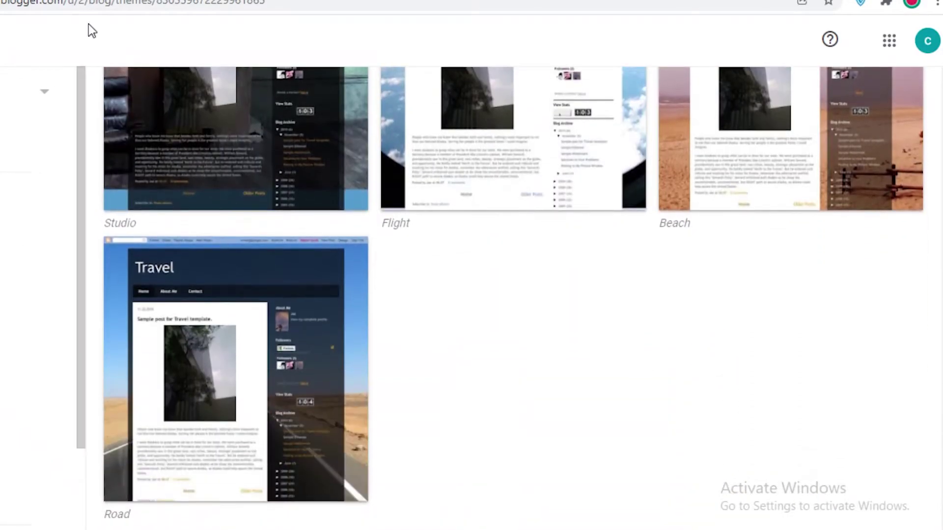
pyautogui.scroll(8, 543, 375)
pyautogui.scroll(20, 416, 398)
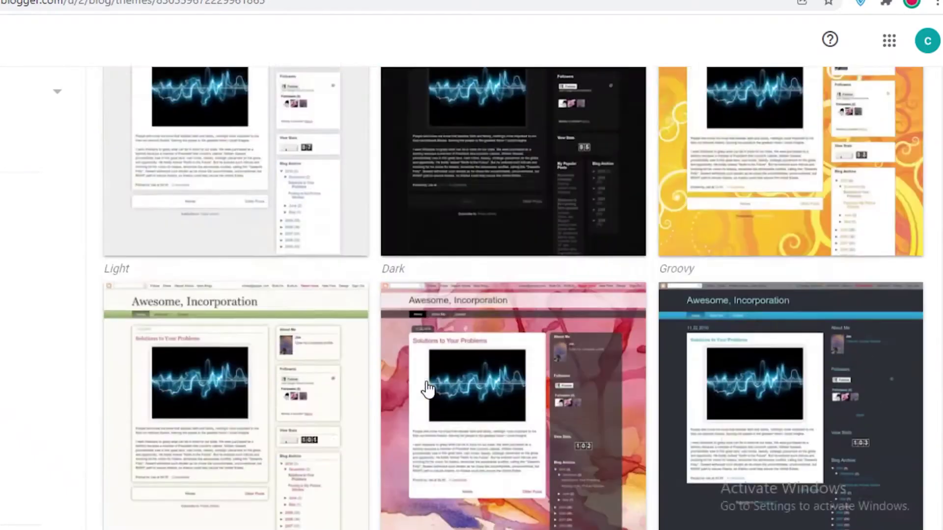
pyautogui.scroll(20, 429, 391)
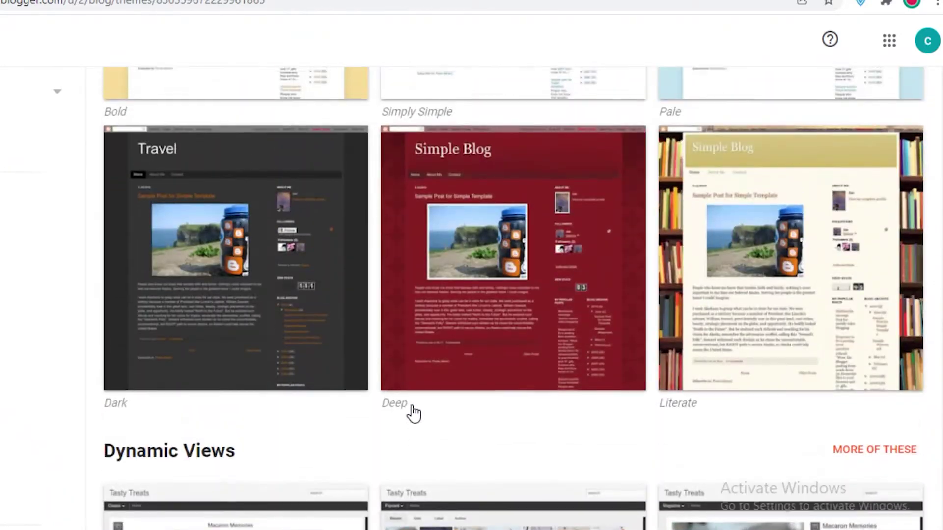
pyautogui.scroll(10, 414, 408)
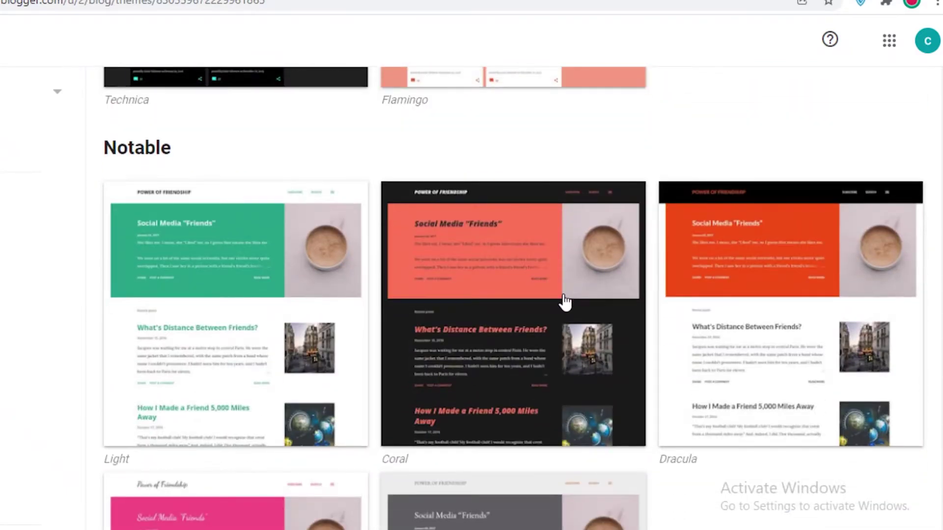
pyautogui.click(565, 302)
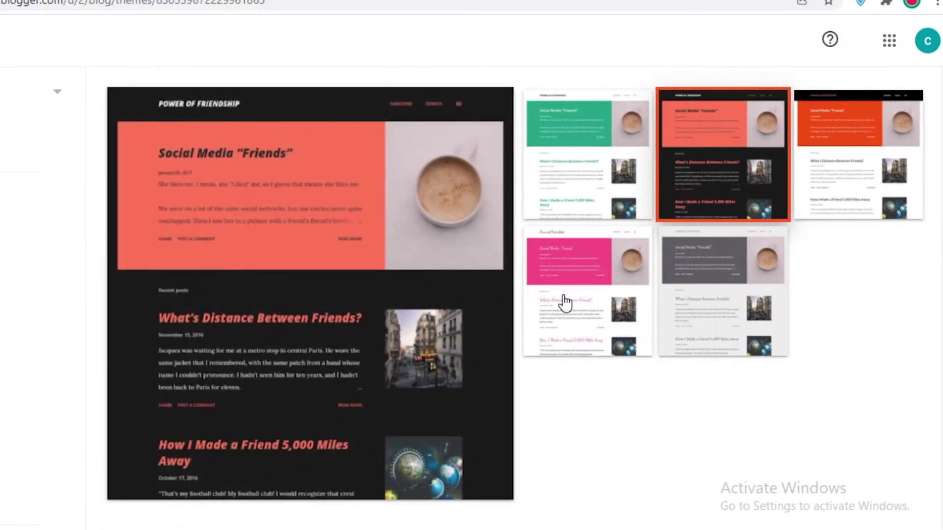
# - Apply Notable Coral to the blog and start customizing it
pyautogui.scroll(-9, 446, 246)
pyautogui.scroll(3, 382, 264)
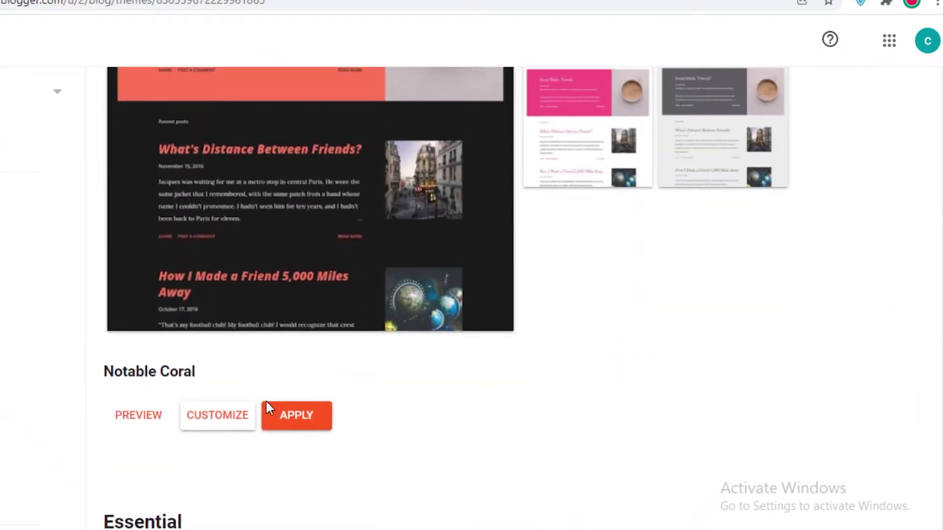
pyautogui.click(285, 417)
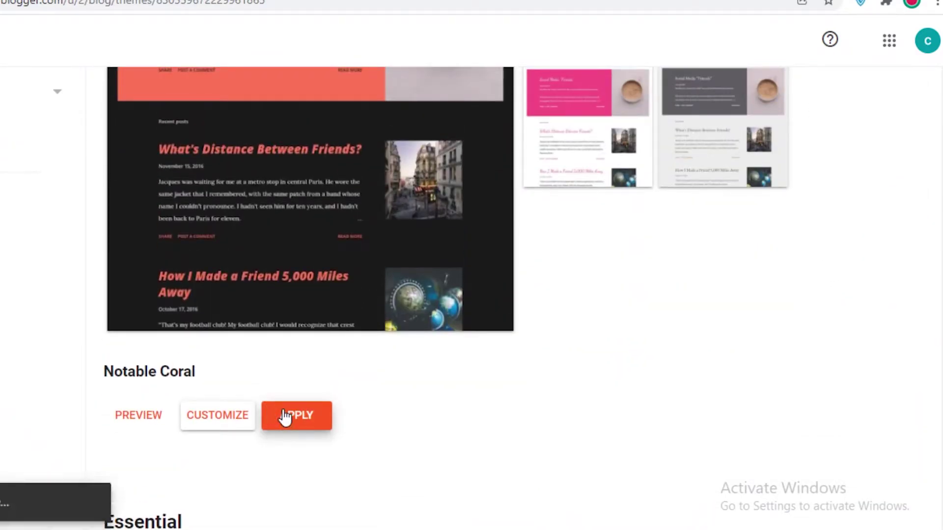
pyautogui.click(216, 417)
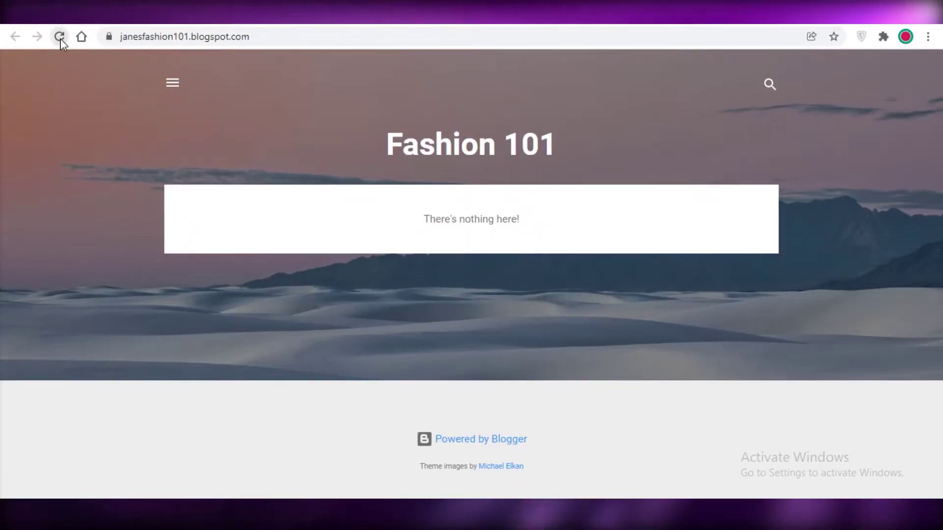
# - Reload the live blog and dismiss the cookie and community notices
pyautogui.click(59, 37)
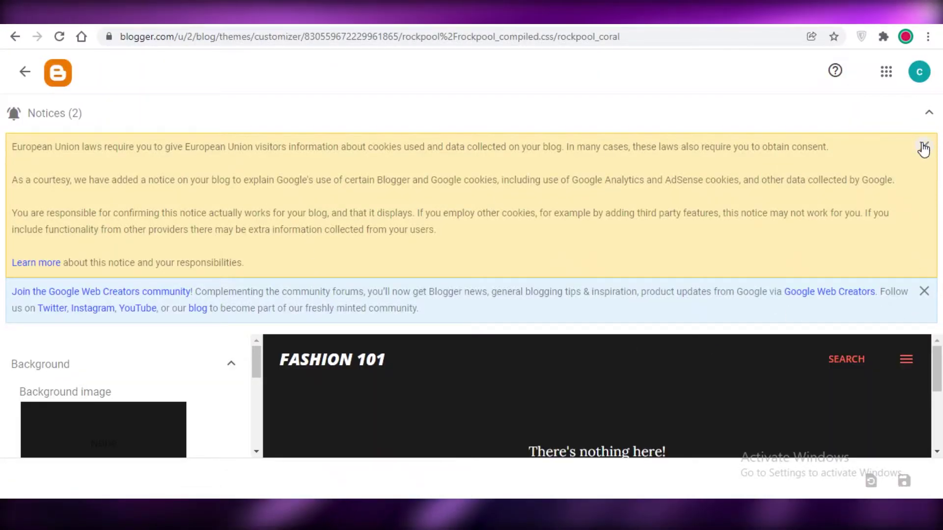
pyautogui.click(928, 112)
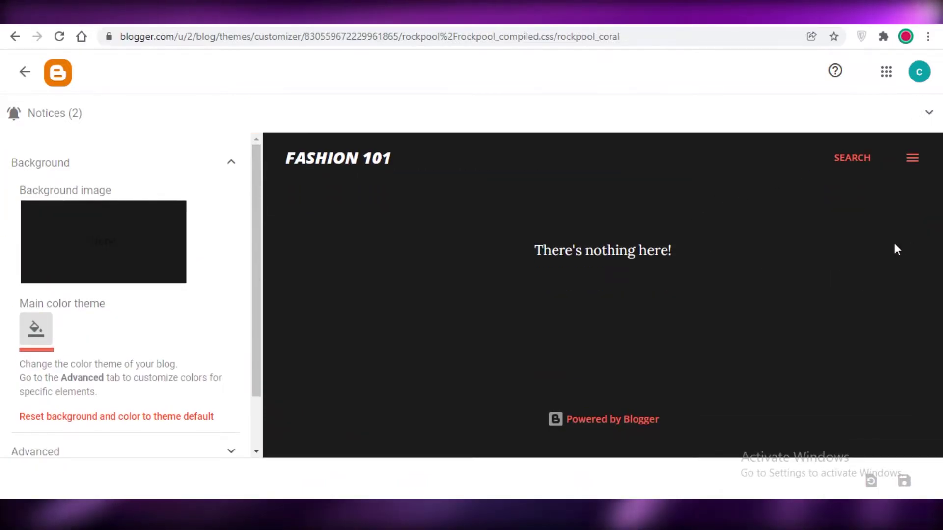
pyautogui.scroll(-2, 68, 410)
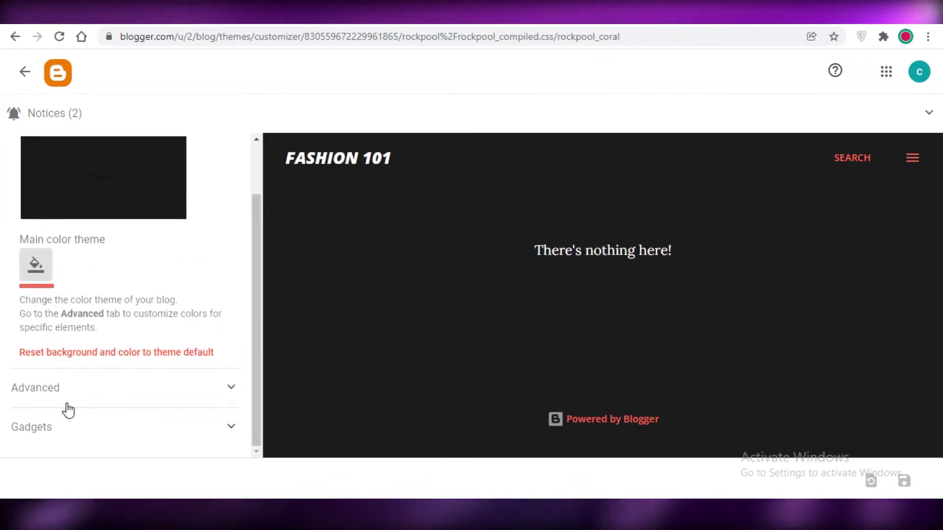
# - Try dark red, grey and red main colour themes before settling on purple
pyautogui.click(25, 271)
pyautogui.click(440, 257)
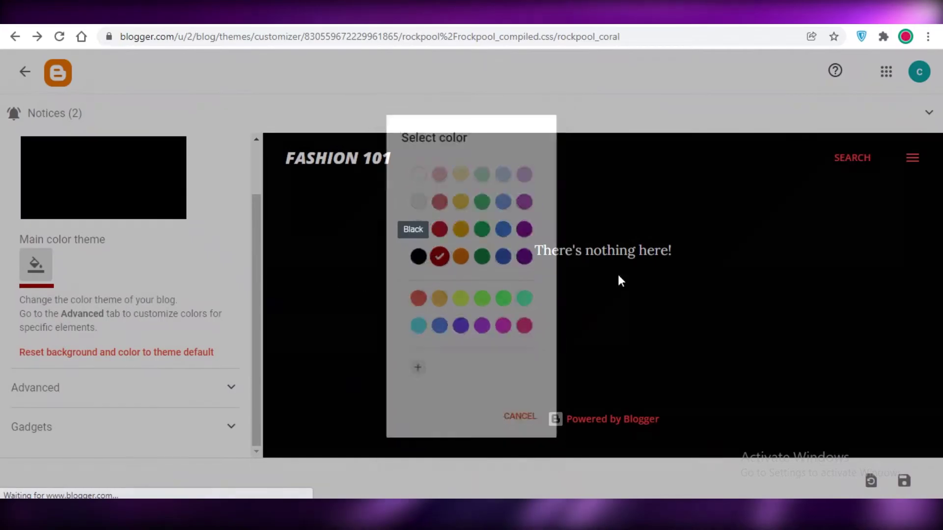
pyautogui.click(27, 270)
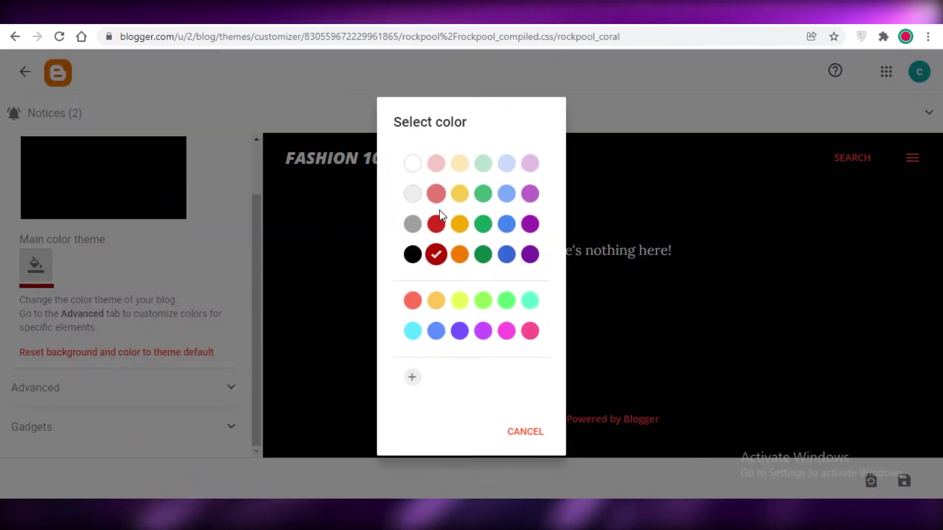
pyautogui.click(420, 225)
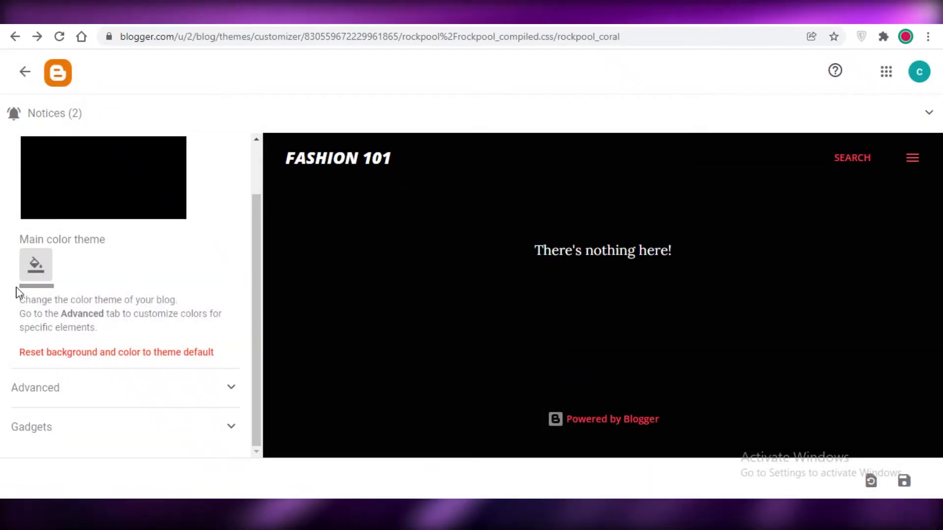
pyautogui.click(30, 271)
pyautogui.click(435, 223)
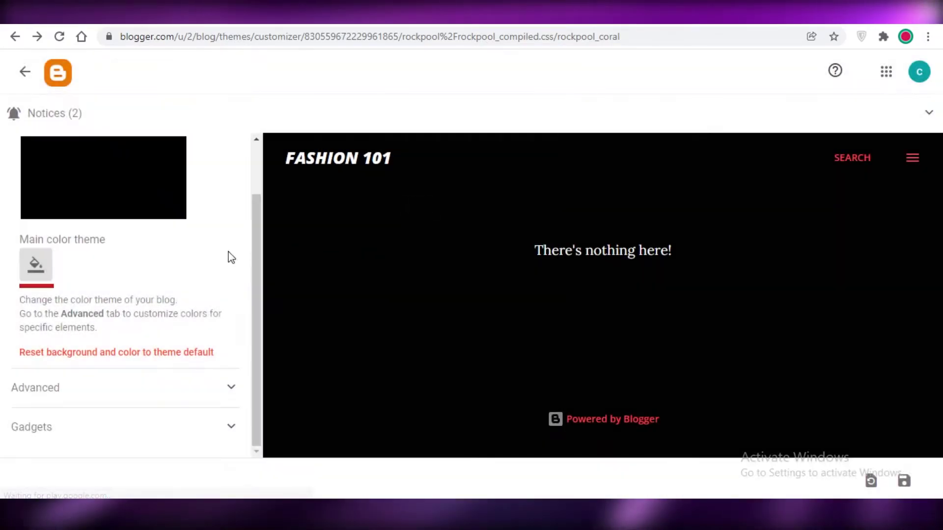
pyautogui.click(40, 269)
pyautogui.click(530, 223)
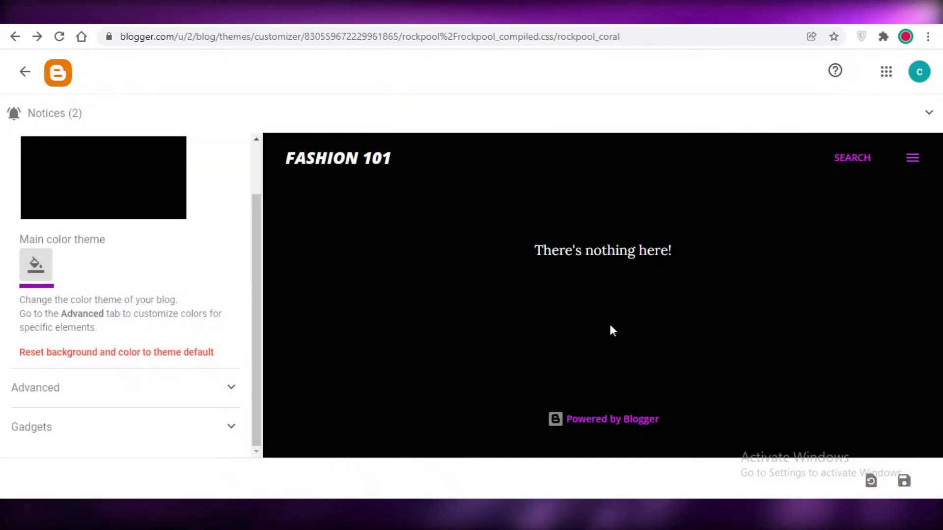
# - Expand the Advanced styling options and locate the Body Font size field
pyautogui.scroll(2, 114, 382)
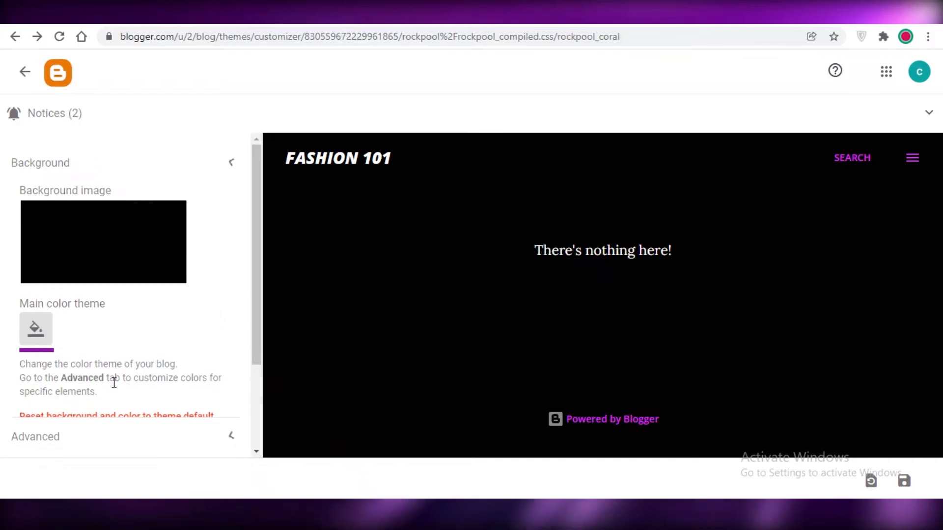
pyautogui.click(35, 436)
pyautogui.scroll(-2, 139, 316)
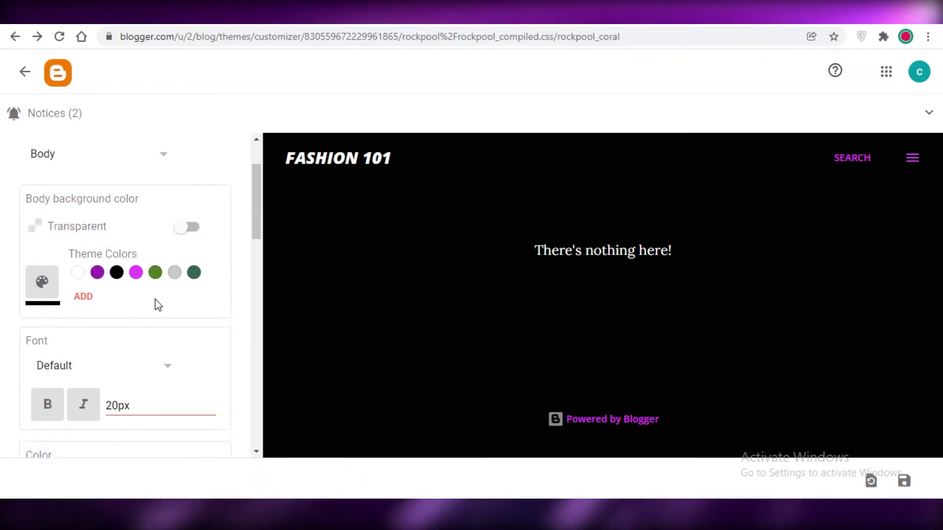
pyautogui.scroll(-3, 156, 306)
pyautogui.scroll(1, 148, 339)
pyautogui.scroll(-4, 140, 361)
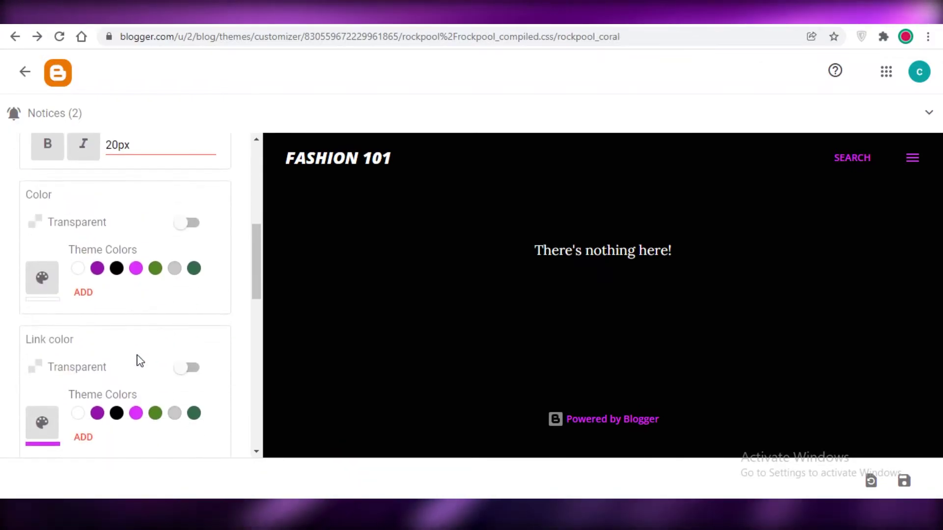
pyautogui.scroll(-5, 130, 364)
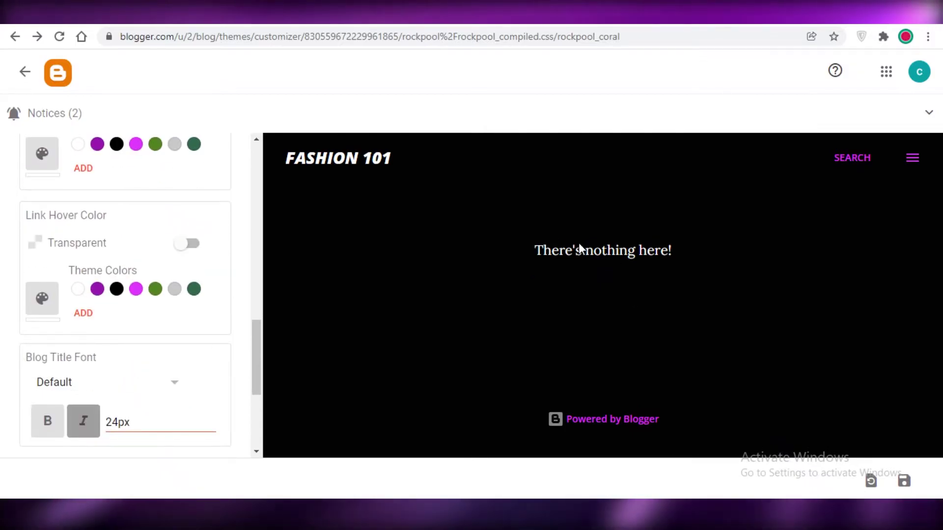
pyautogui.scroll(10, 65, 211)
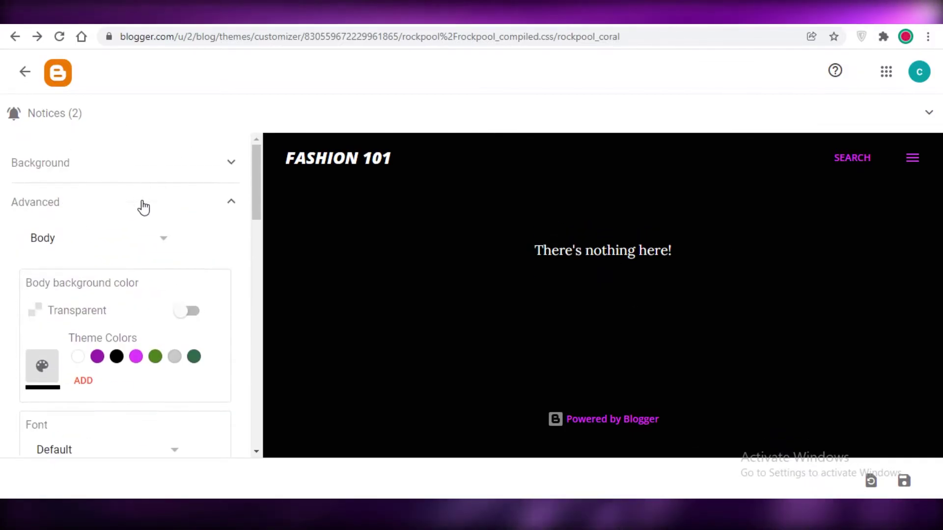
pyautogui.scroll(-4, 61, 390)
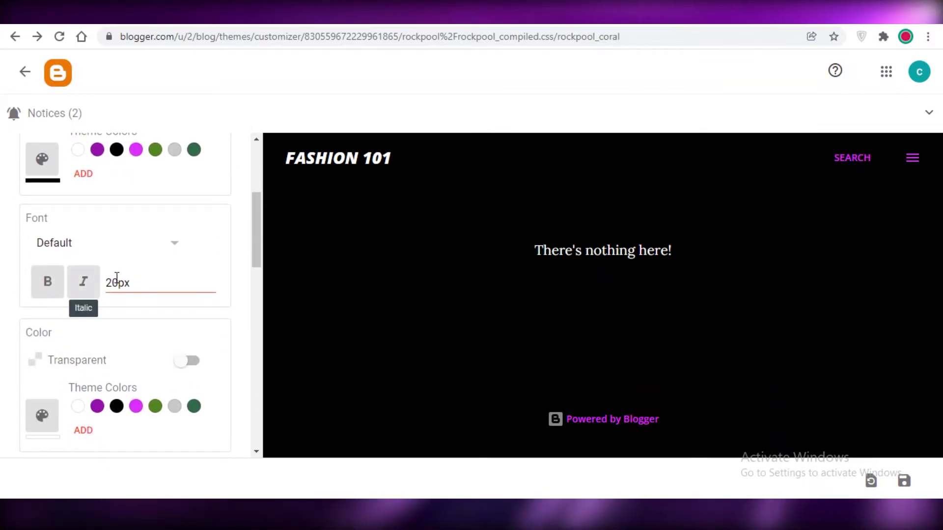
pyautogui.press('F1')
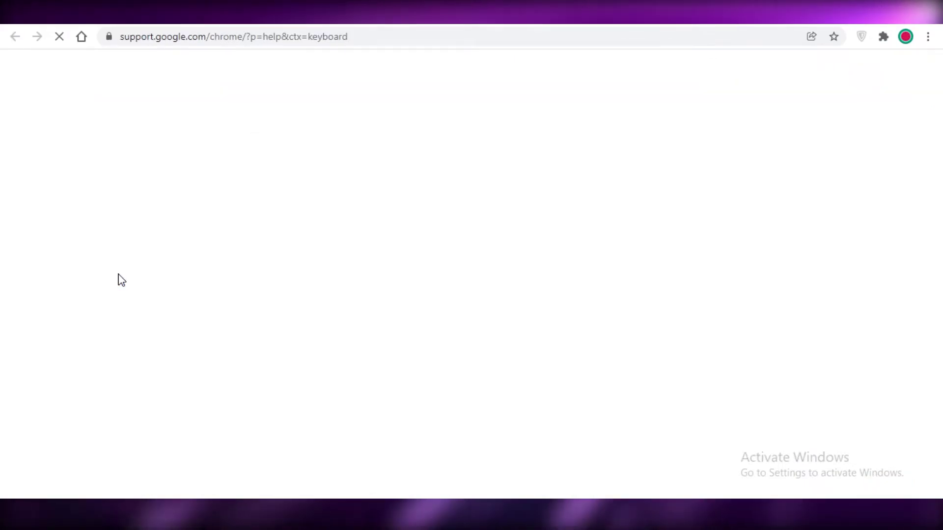
pyautogui.hotkey('alt', 'Left')
pyautogui.hotkey('alt', 'Left')
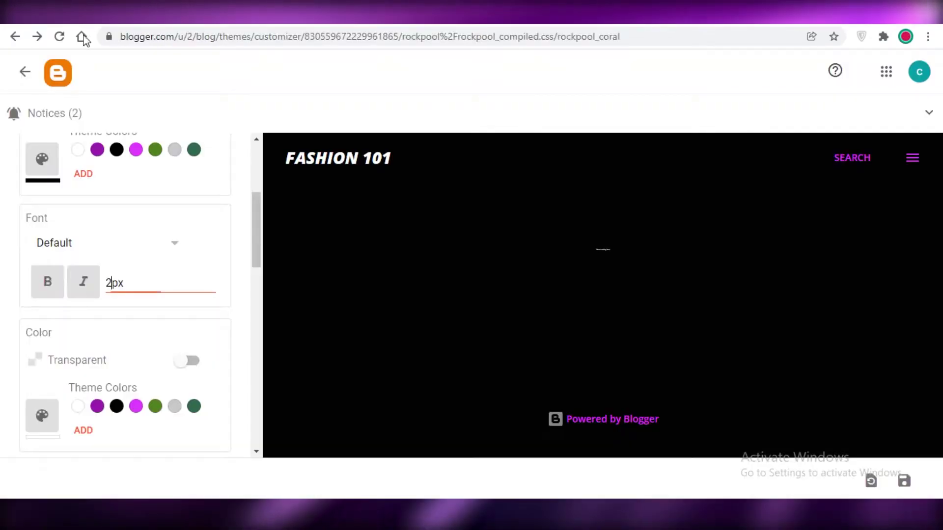
# - Change the body font size from 20px to 30px and collapse Advanced
pyautogui.press('BackSpace')
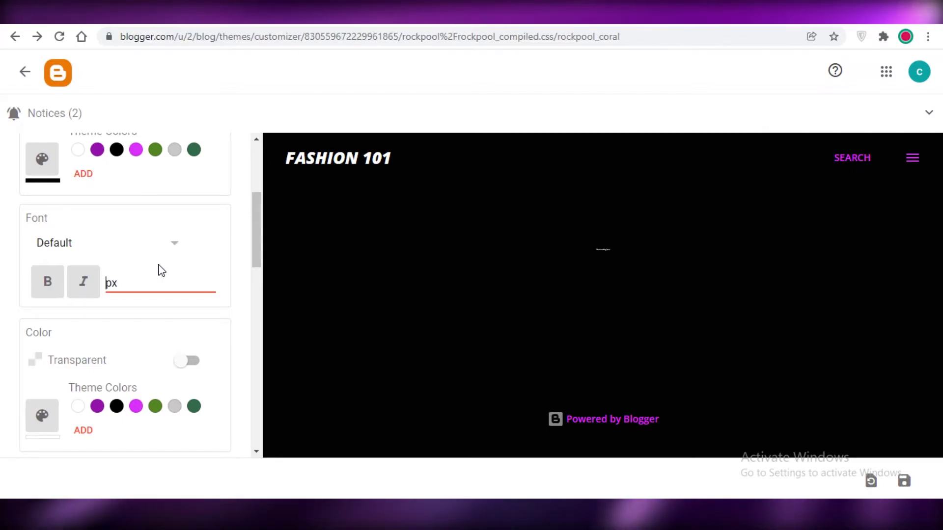
pyautogui.write('30')
pyautogui.scroll(5, 148, 256)
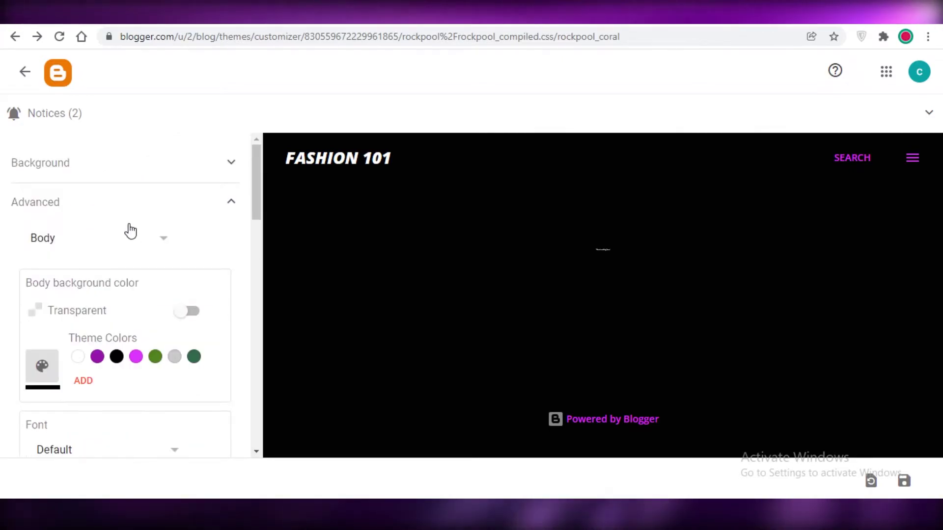
pyautogui.click(126, 228)
pyautogui.click(137, 206)
pyautogui.click(133, 217)
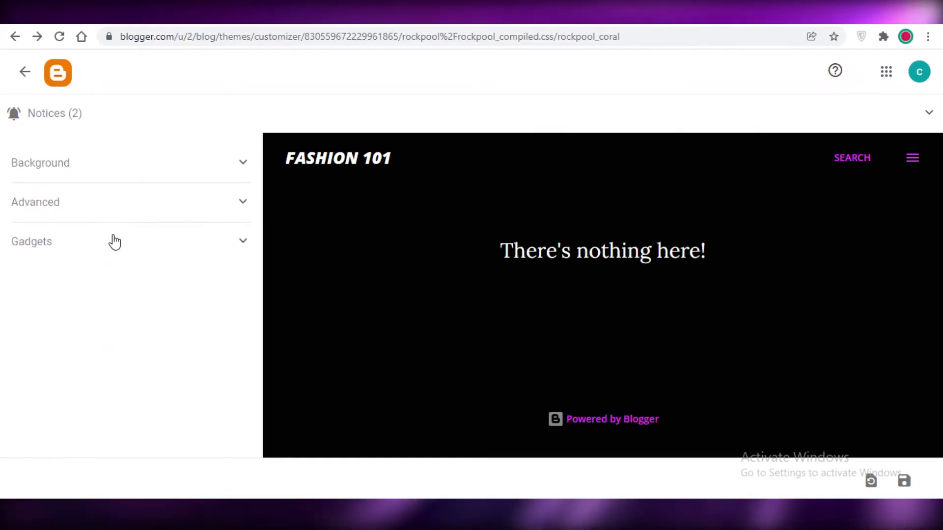
pyautogui.click(114, 241)
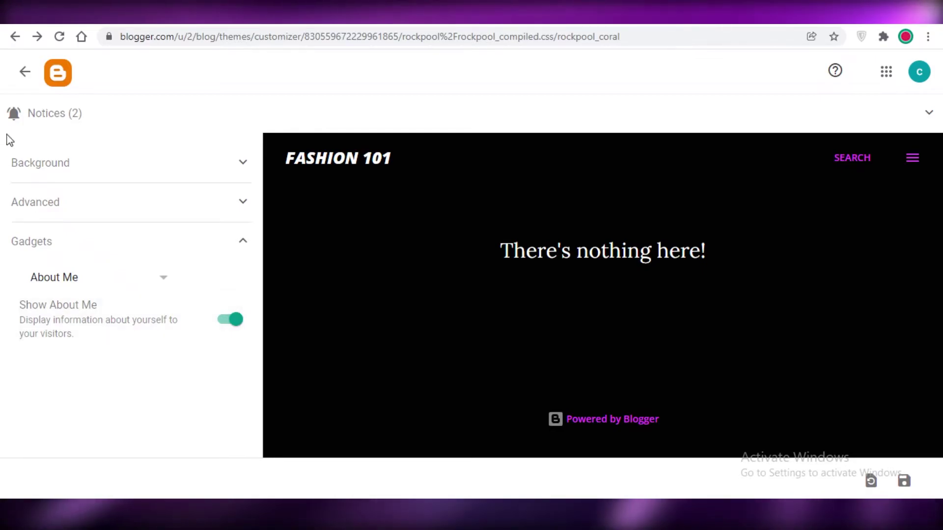
# - Save the purple-on-black Fashion 101 theme customizations
pyautogui.click(907, 485)
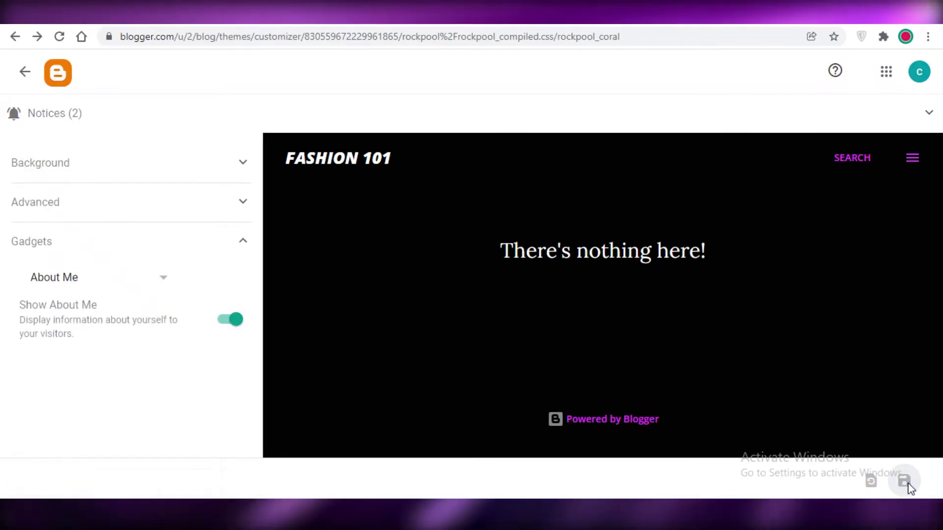
# - Open the live blog, reload it to check the purple accents, then close its tab
pyautogui.click(24, 72)
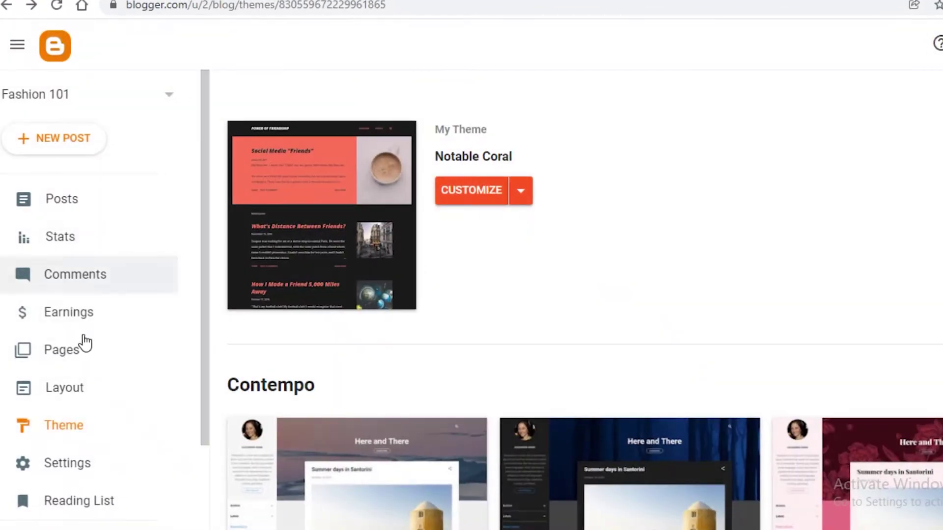
pyautogui.scroll(-2, 78, 393)
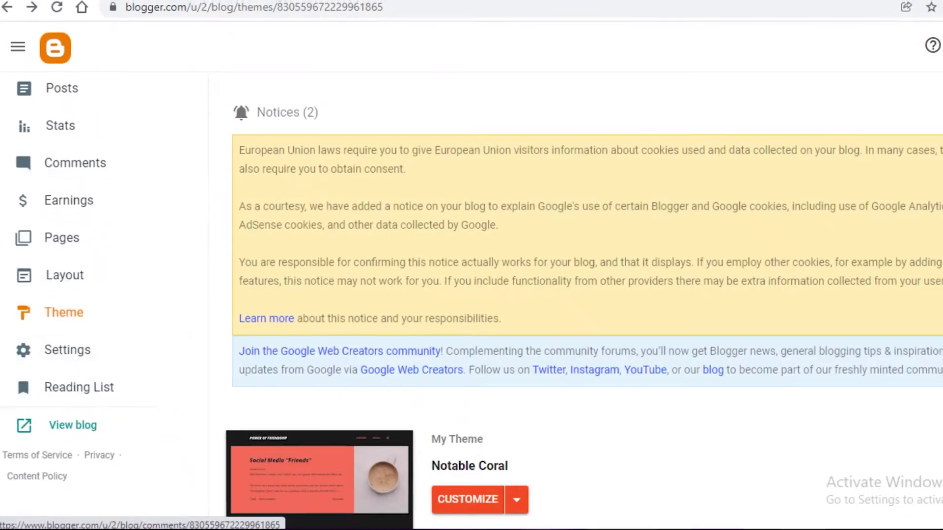
pyautogui.click(73, 425)
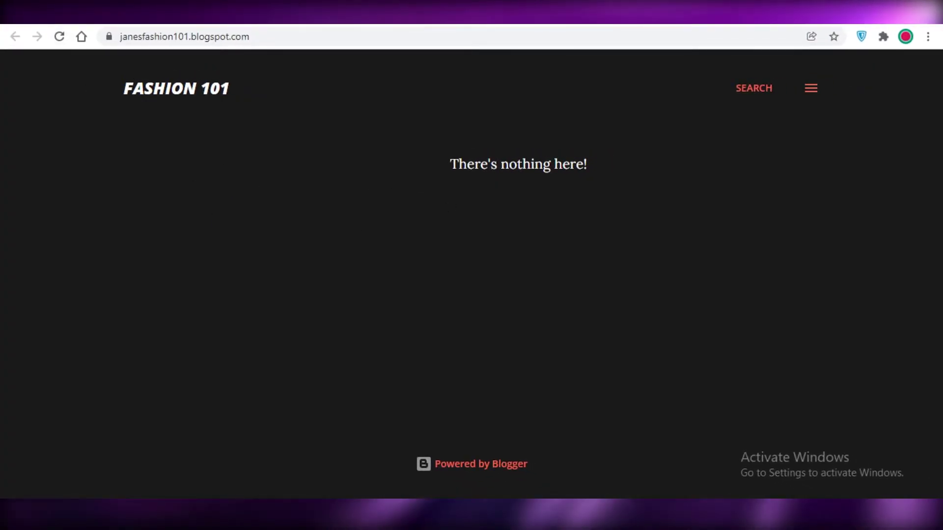
pyautogui.press('F5')
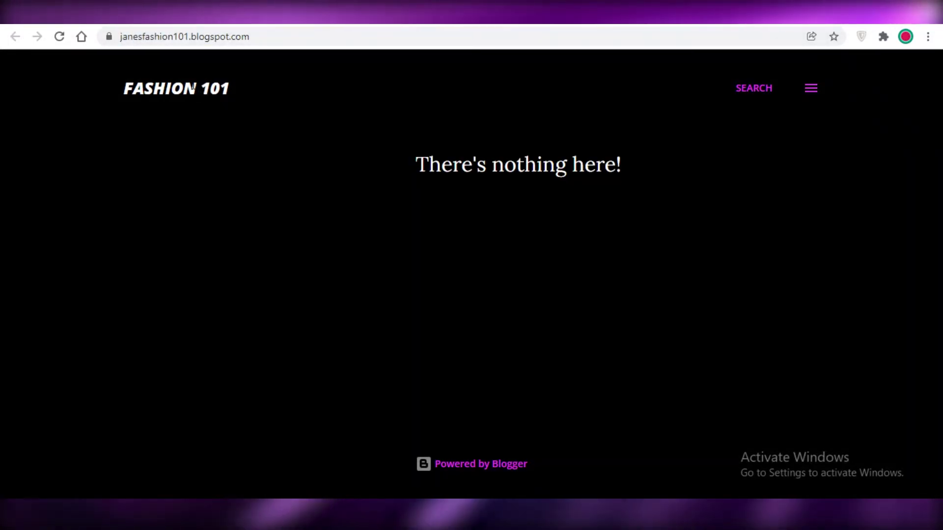
pyautogui.hotkey('ctrl', 'w')
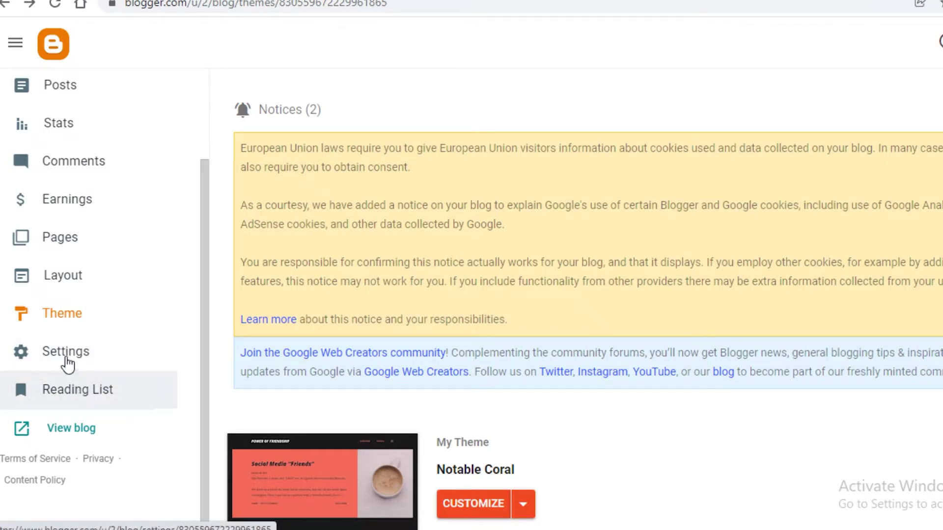
# - From the blog's Pages list, glance at the live blog, then start a new page
pyautogui.click(69, 244)
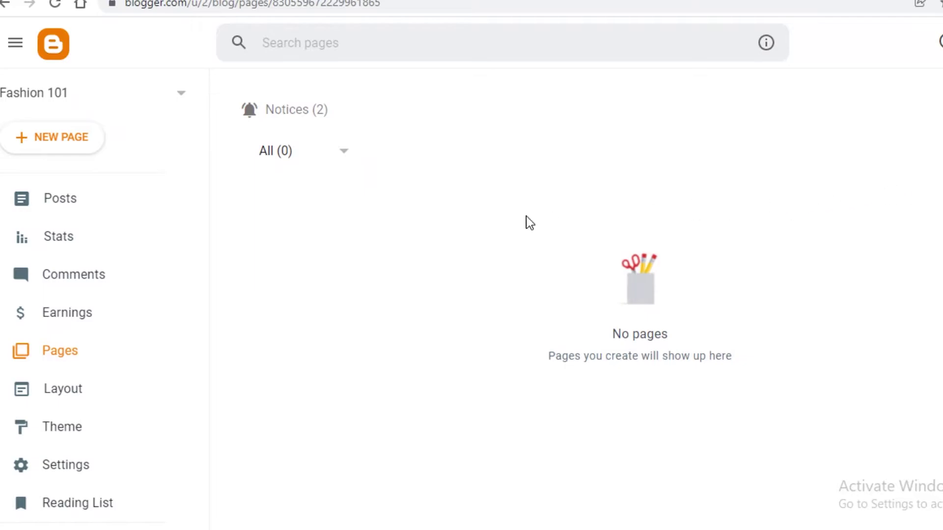
pyautogui.scroll(-2, 139, 184)
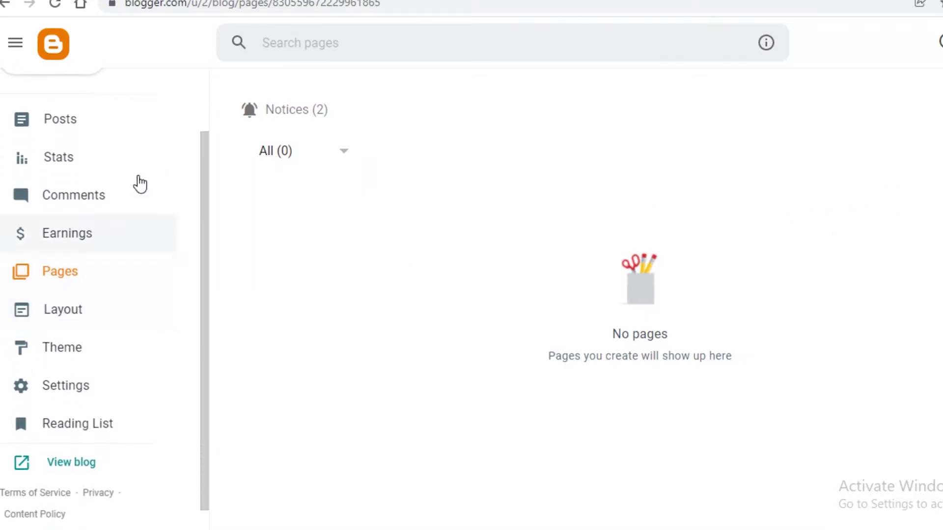
pyautogui.click(69, 462)
pyautogui.hotkey('ctrl', 'w')
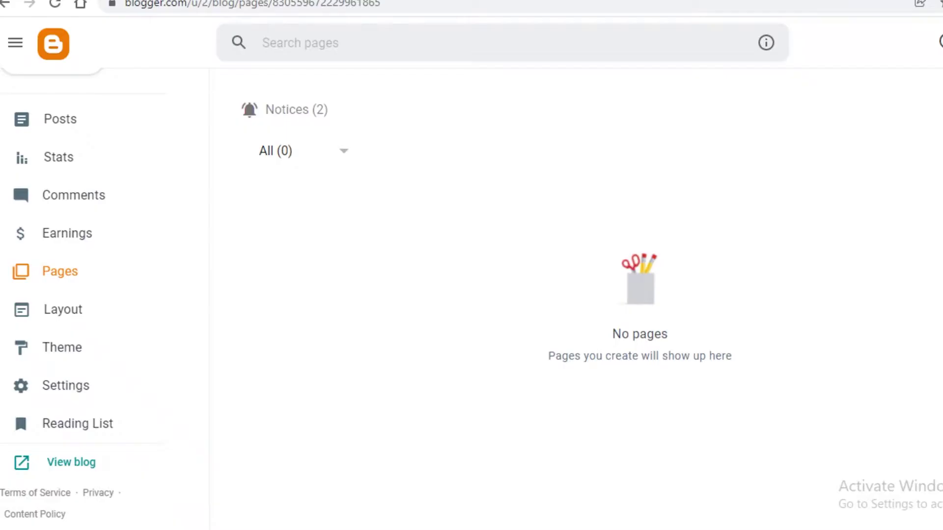
pyautogui.scroll(2, 24, 358)
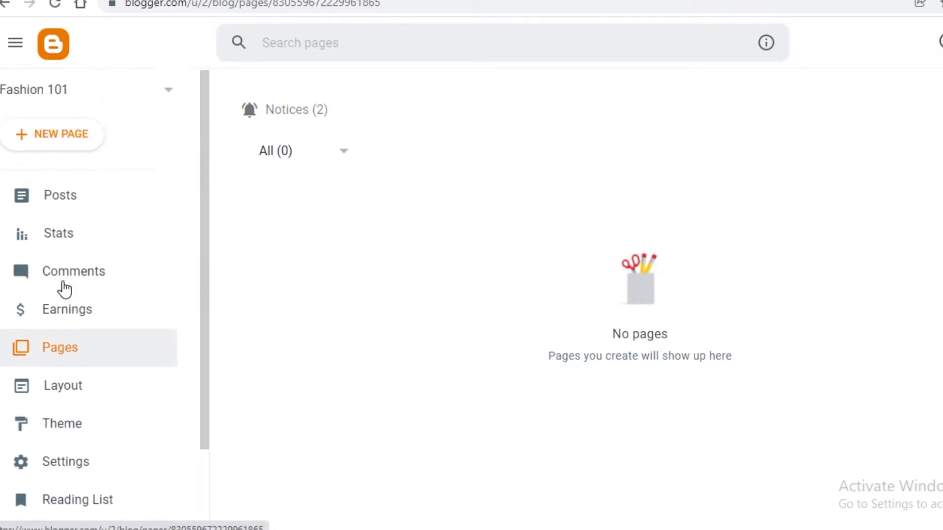
pyautogui.click(76, 148)
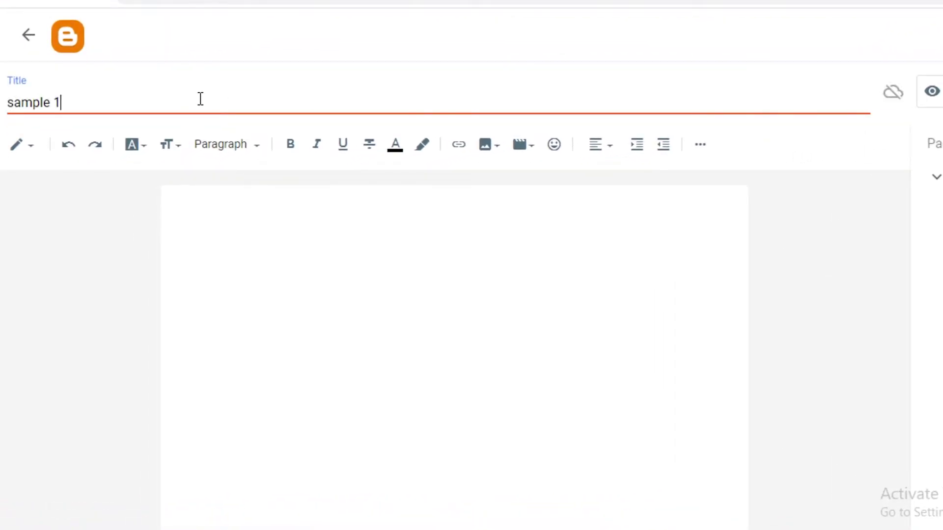
# - Publish the 'sample 1' page and confirm it
pyautogui.click(921, 99)
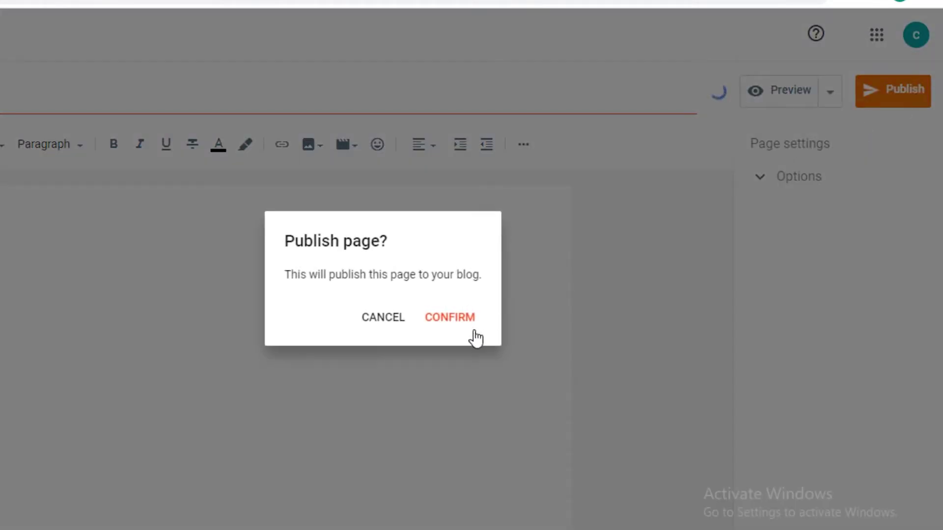
pyautogui.click(452, 334)
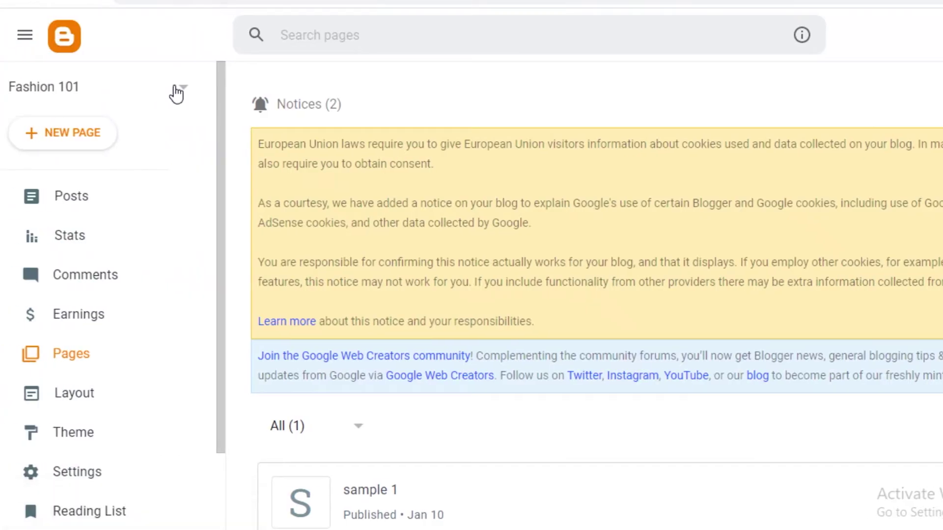
pyautogui.click(177, 90)
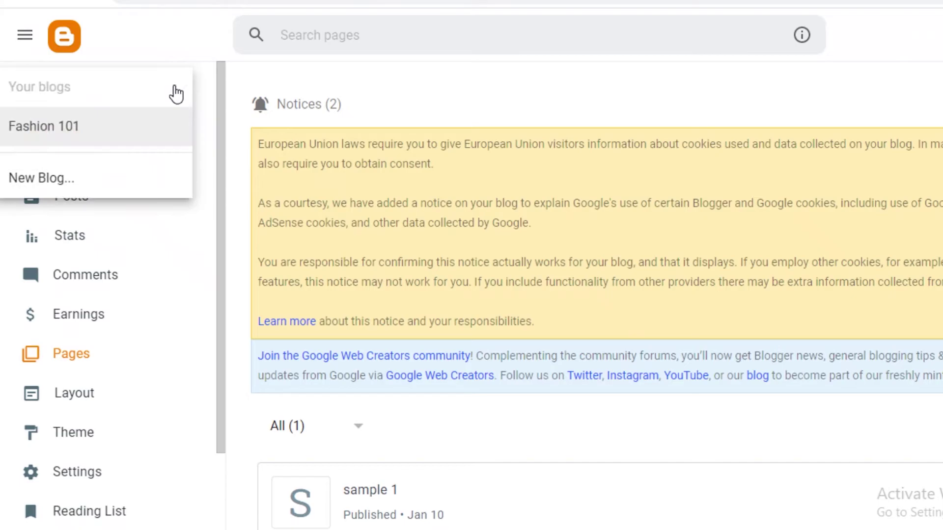
# - Check the stats overview (0 followers, 0 posts, 0 comments), then start another new page
pyautogui.click(176, 240)
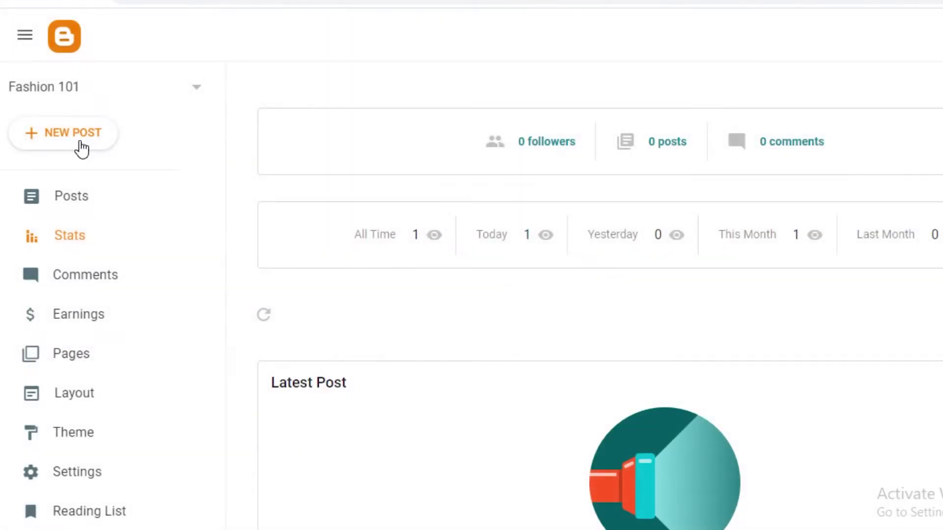
pyautogui.click(81, 148)
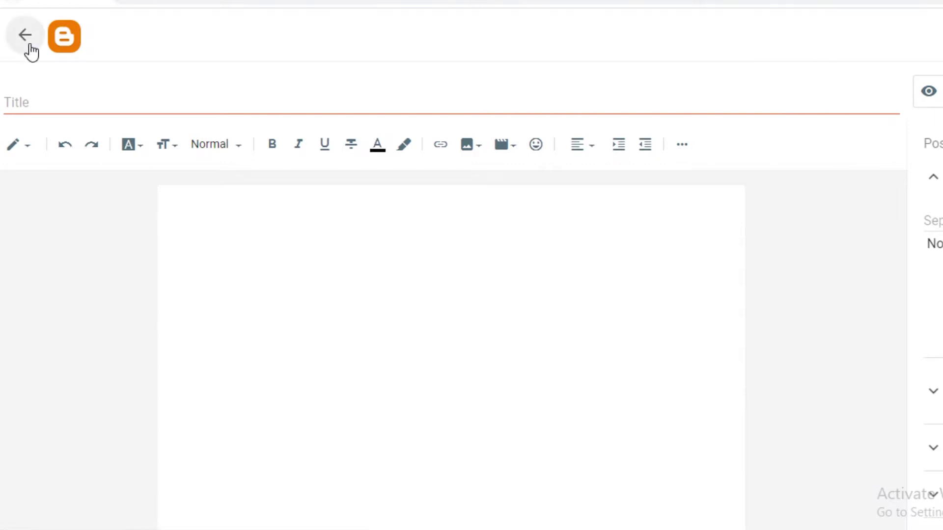
pyautogui.click(25, 35)
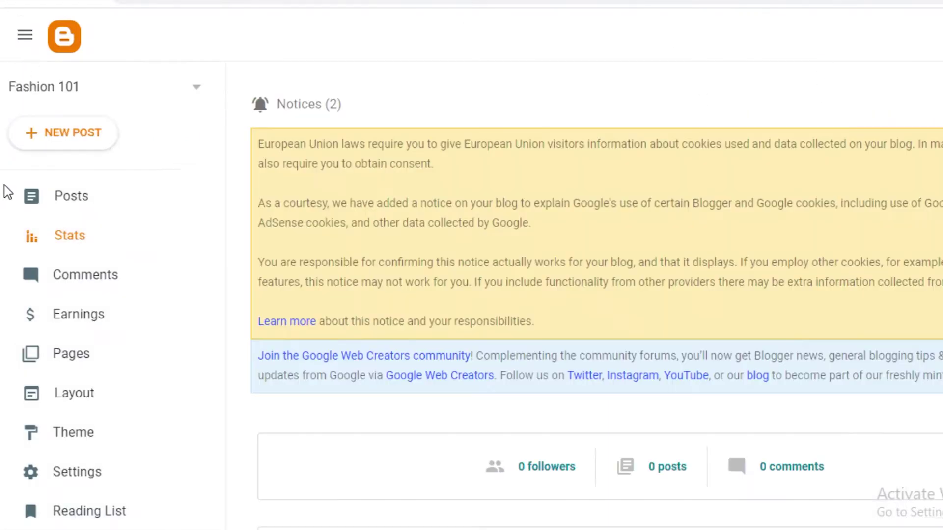
pyautogui.click(82, 373)
pyautogui.click(67, 146)
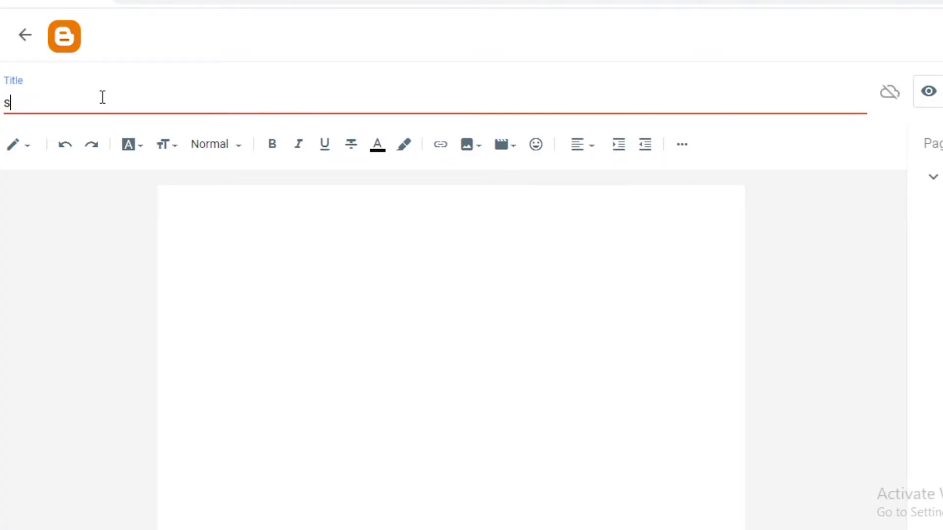
# - Publish the 'sample 2' page and confirm it
pyautogui.click(901, 103)
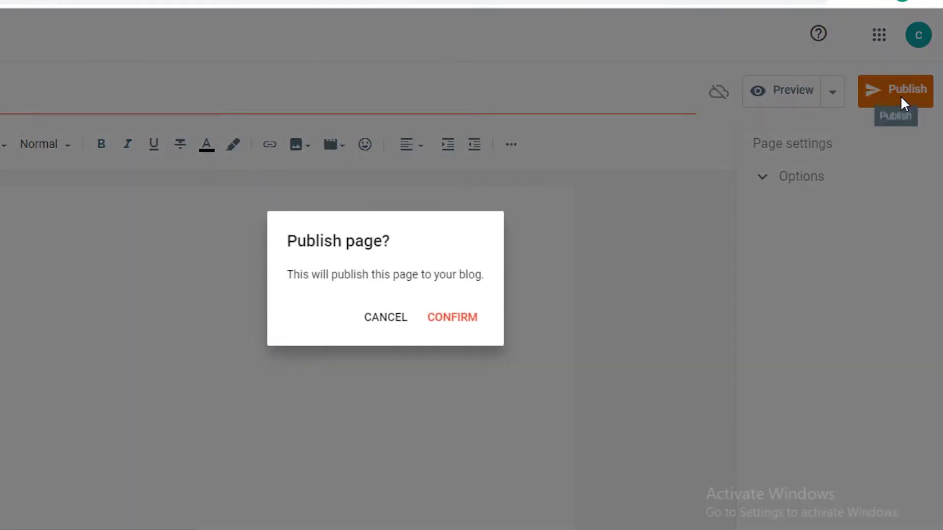
pyautogui.click(473, 324)
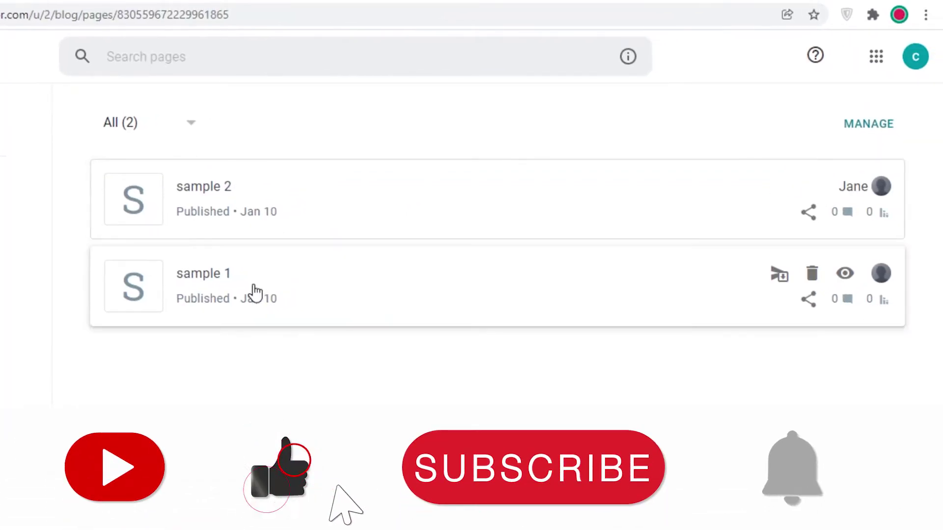
pyautogui.click(324, 185)
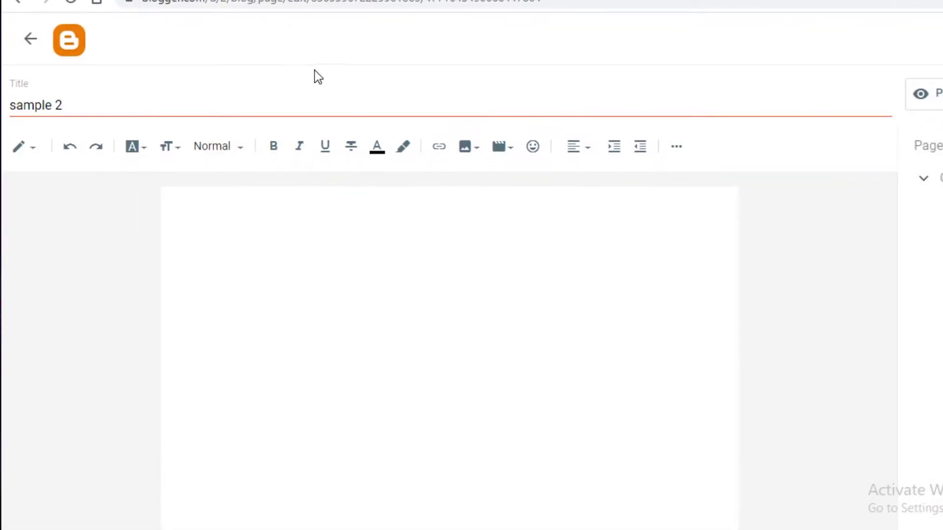
pyautogui.click(17, 2)
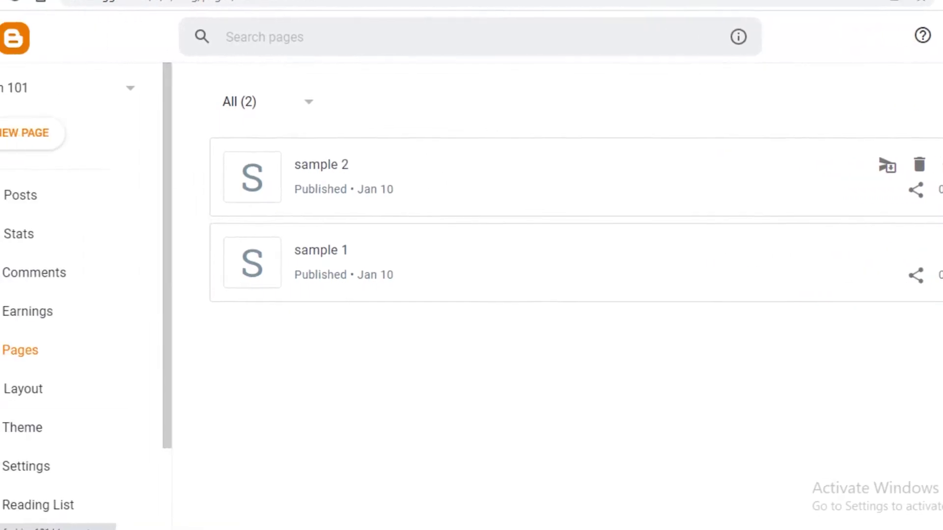
pyautogui.scroll(-3, 123, 383)
pyautogui.click(78, 430)
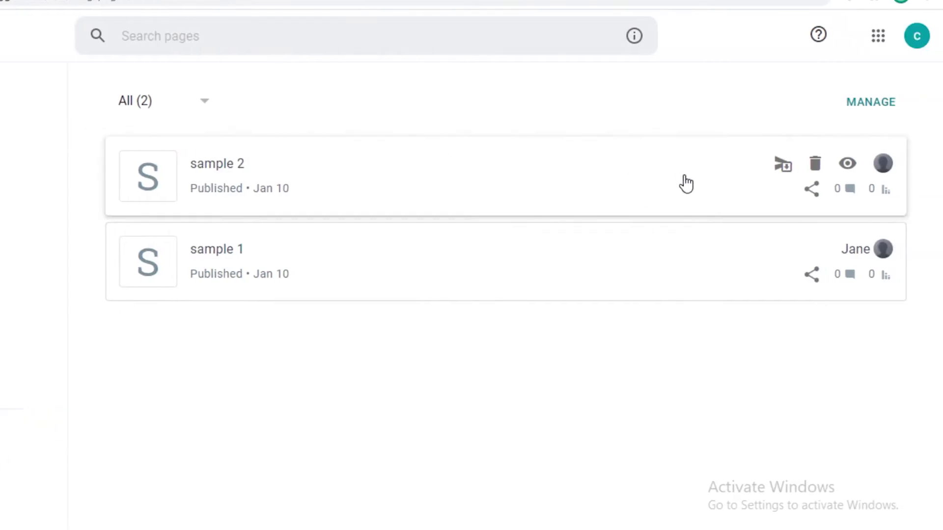
pyautogui.click(782, 172)
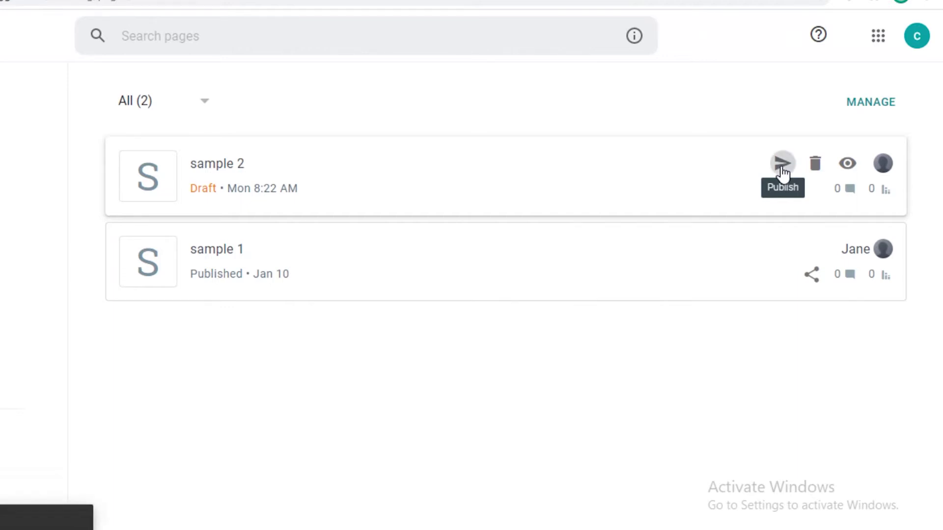
pyautogui.click(782, 171)
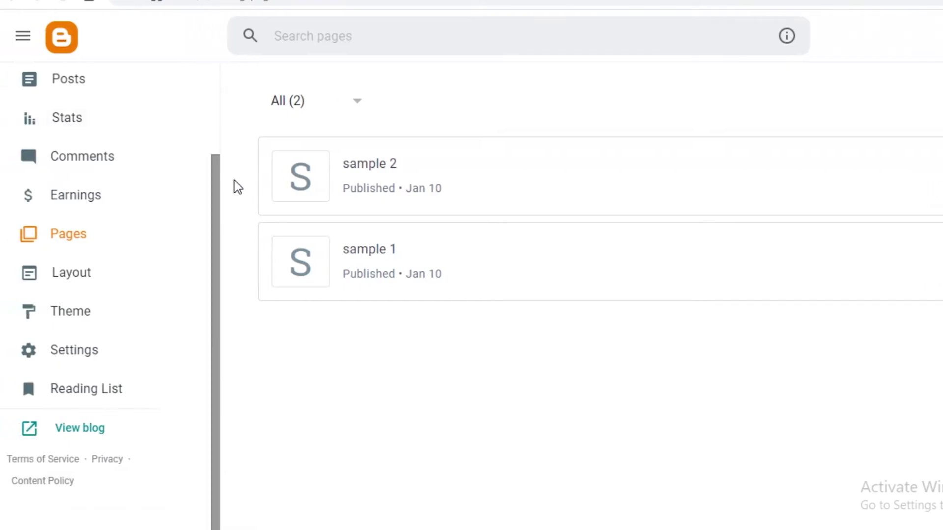
# - Start a new post from the Posts list titled 'test post 1'
pyautogui.scroll(4, 96, 270)
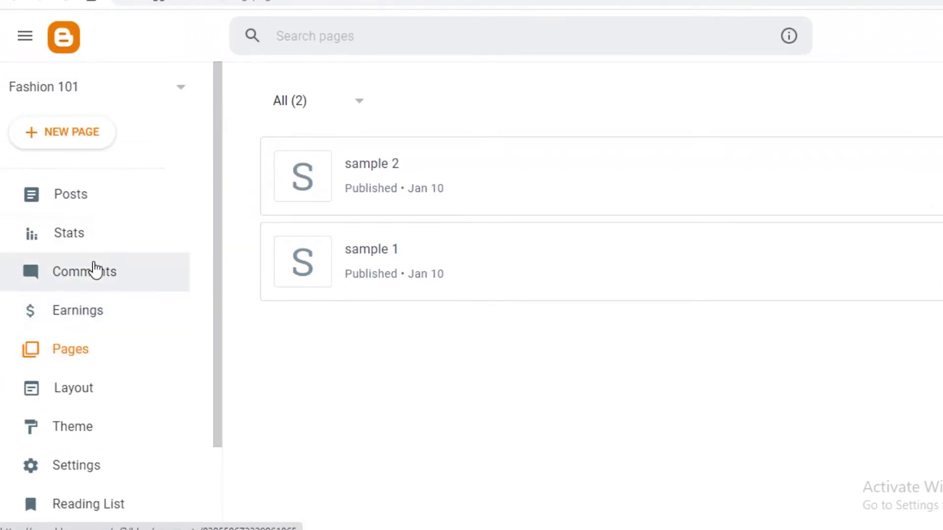
pyautogui.click(55, 189)
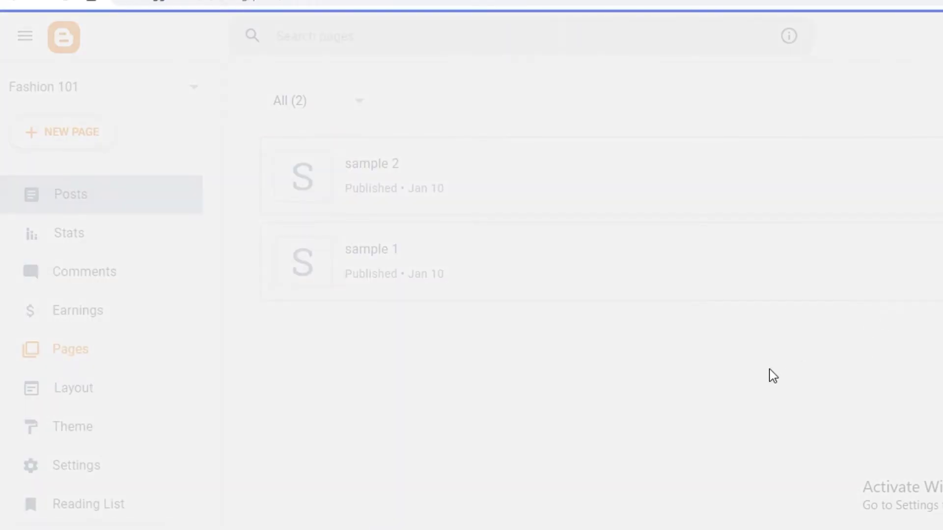
pyautogui.click(93, 132)
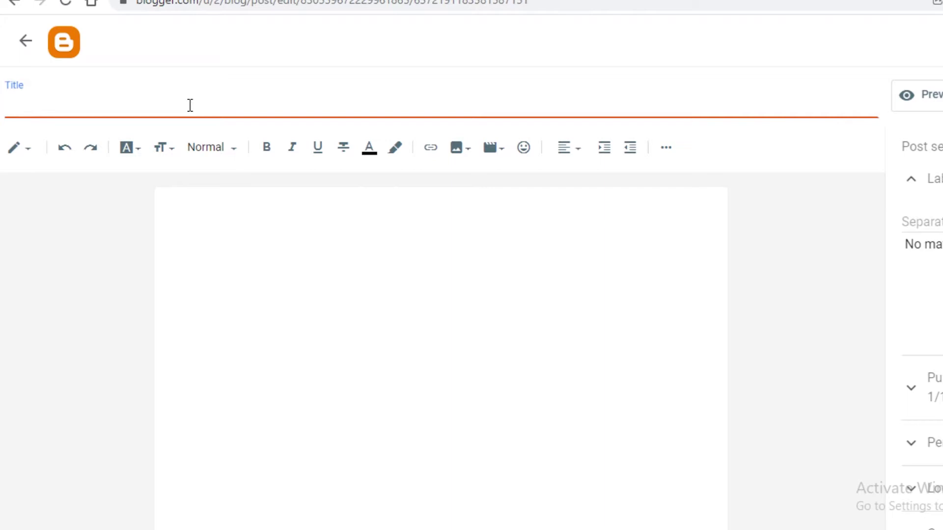
pyautogui.write('ost')
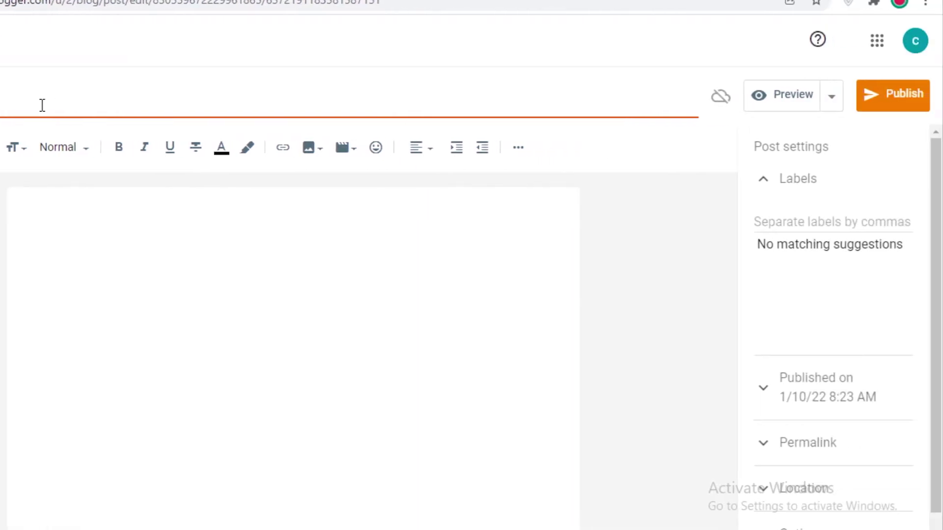
# - Review the post's Permalink, Location and reader comment Options settings
pyautogui.scroll(-1, 826, 373)
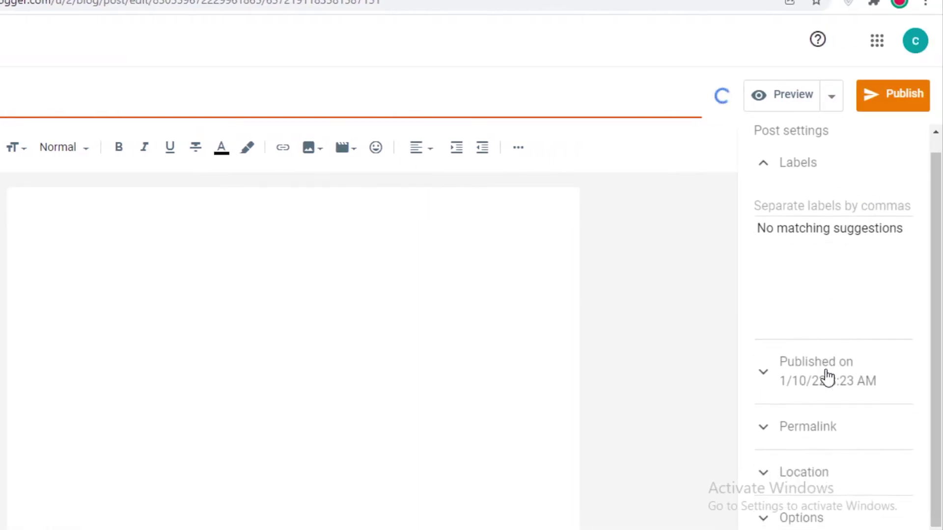
pyautogui.click(814, 437)
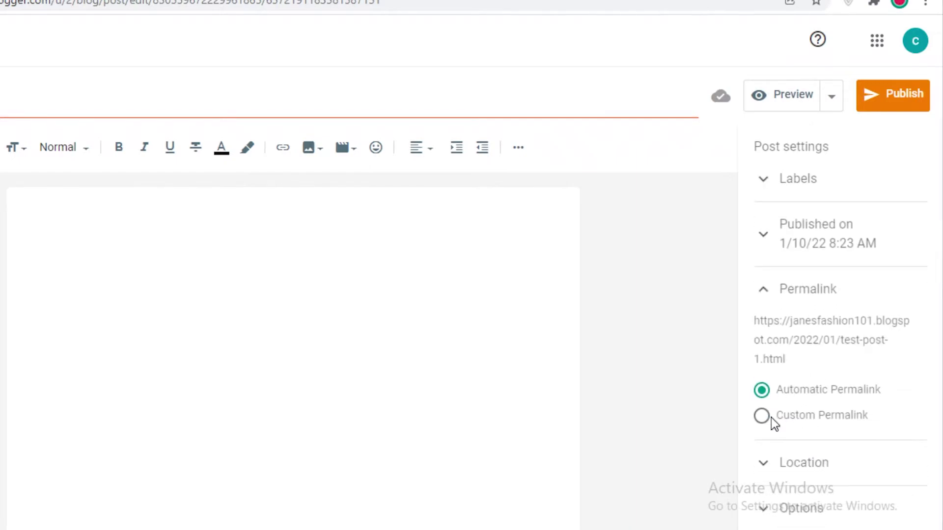
pyautogui.click(791, 460)
pyautogui.click(800, 297)
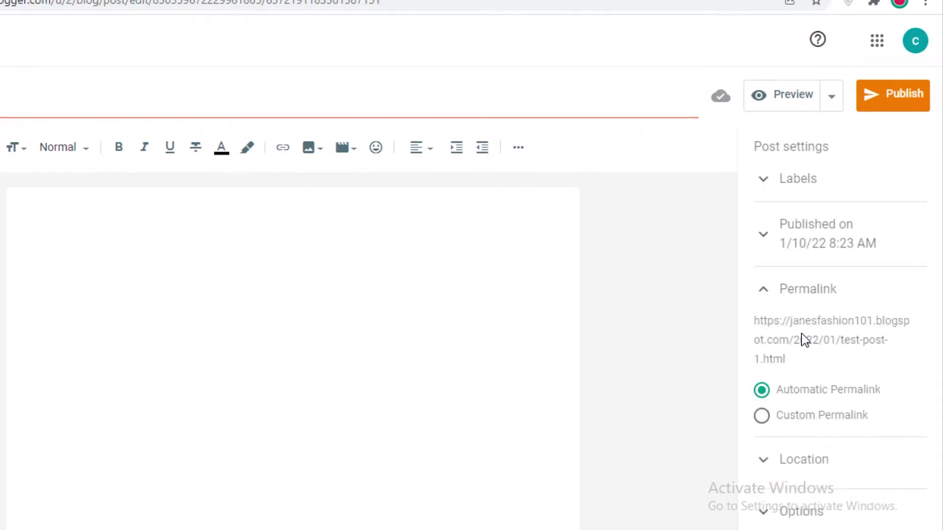
pyautogui.click(803, 463)
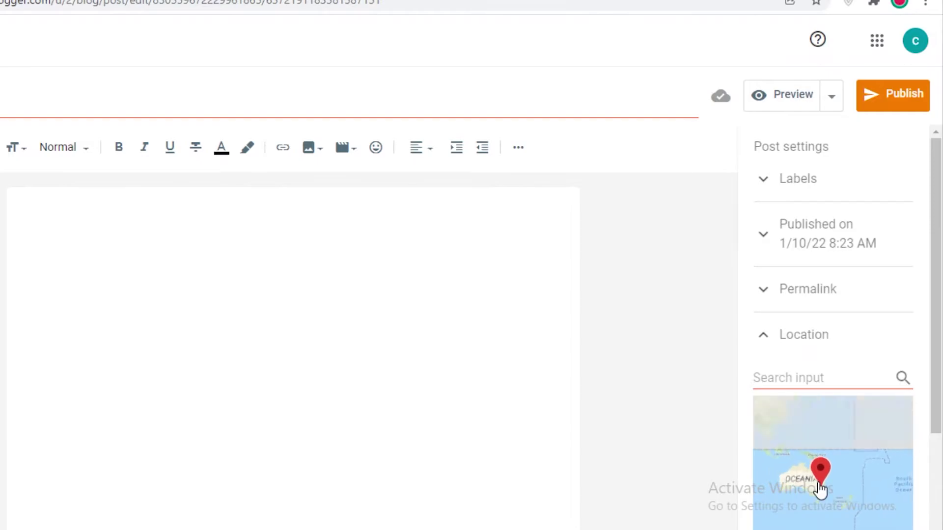
pyautogui.scroll(-3, 820, 486)
pyautogui.click(819, 518)
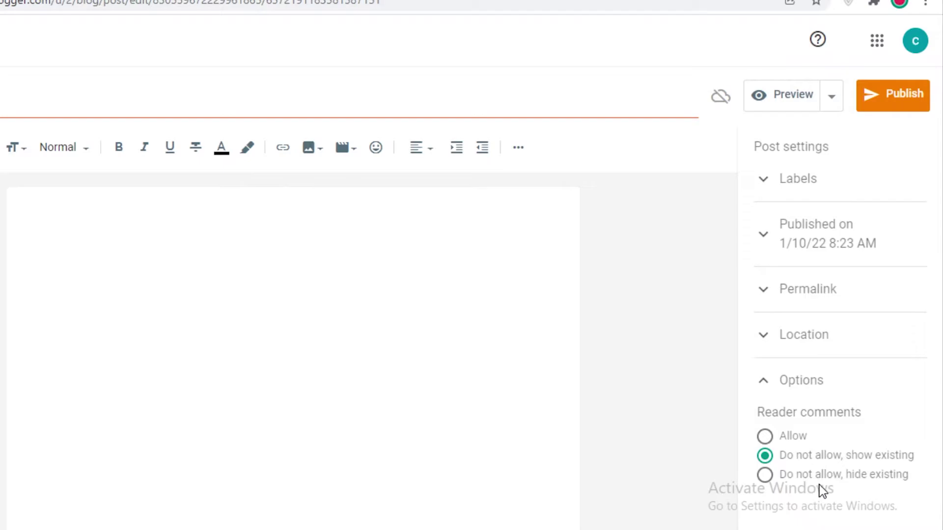
# - Publish test post 1 and confirm it
pyautogui.click(896, 97)
pyautogui.click(396, 316)
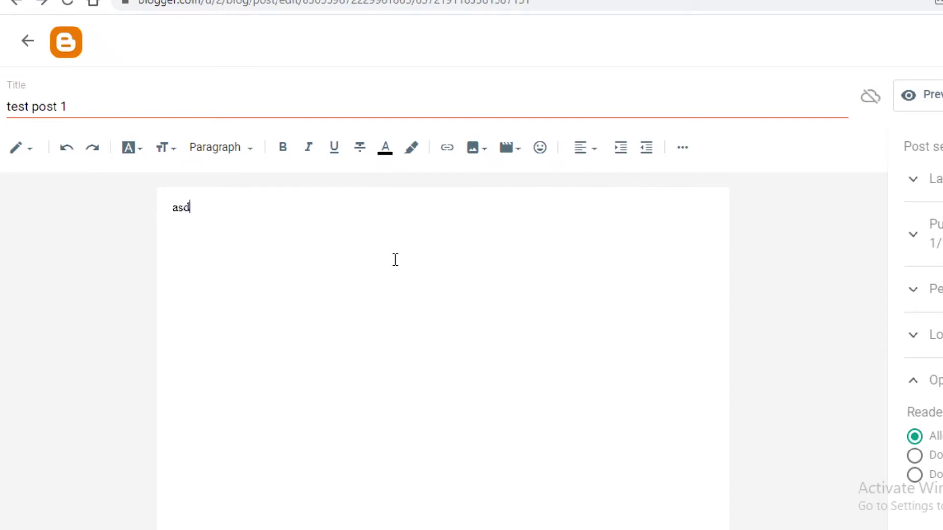
pyautogui.click(940, 96)
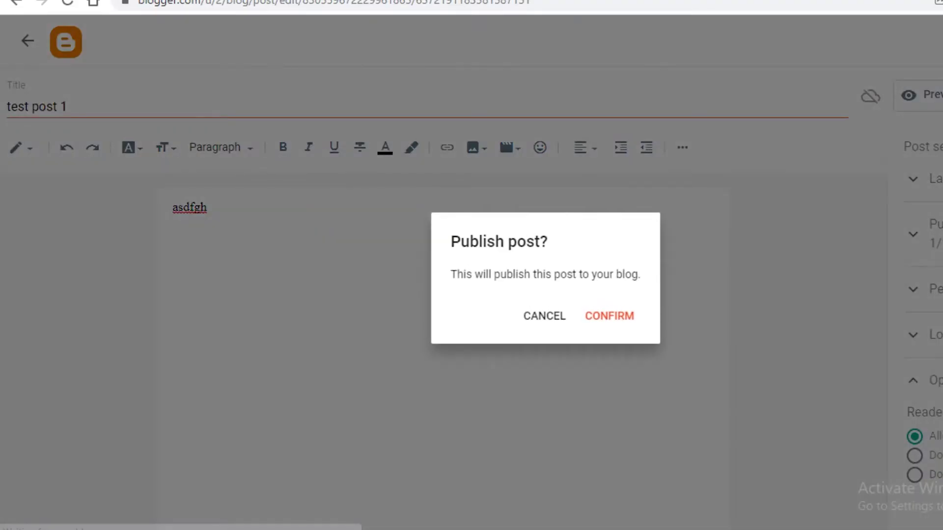
pyautogui.click(636, 315)
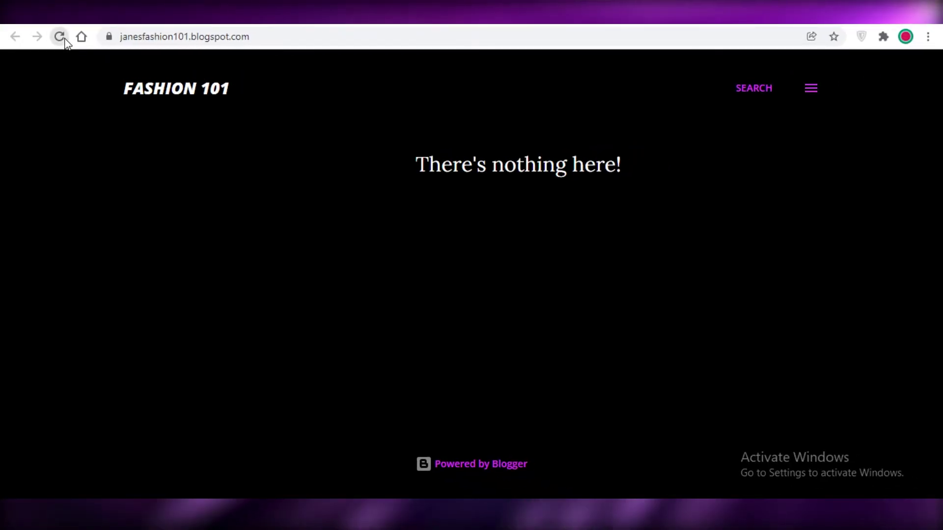
# - Reload the live blog and open the test post 1 page
pyautogui.click(63, 38)
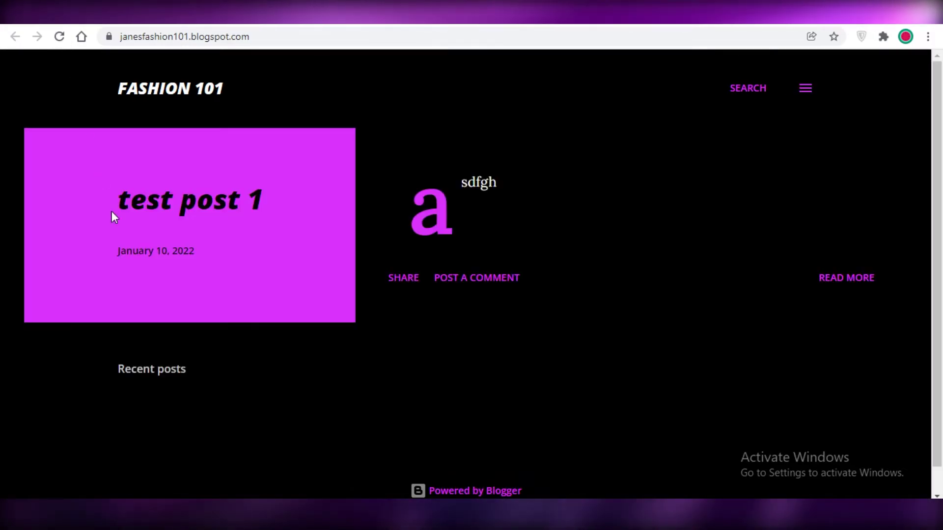
pyautogui.click(259, 198)
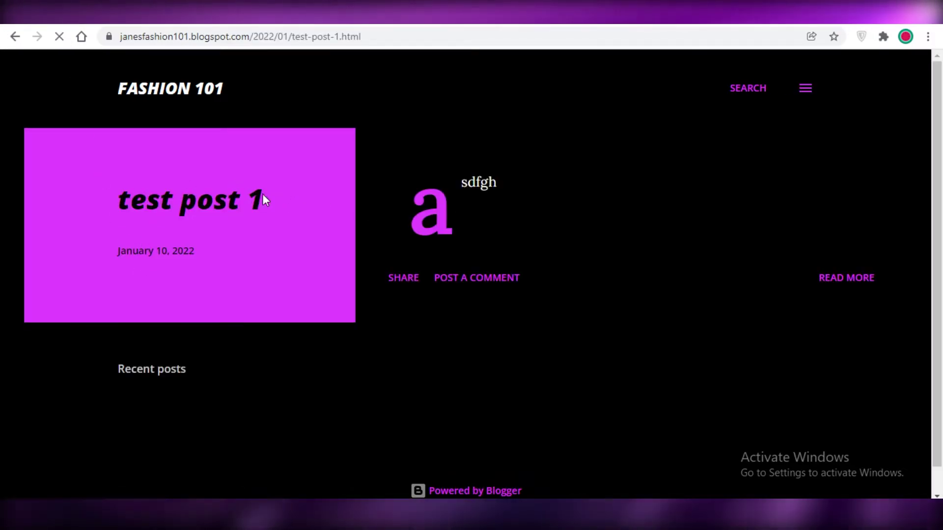
pyautogui.scroll(-6, 326, 217)
pyautogui.scroll(3, 310, 203)
pyautogui.moveTo(177, 152); pyautogui.dragTo(386, 193)
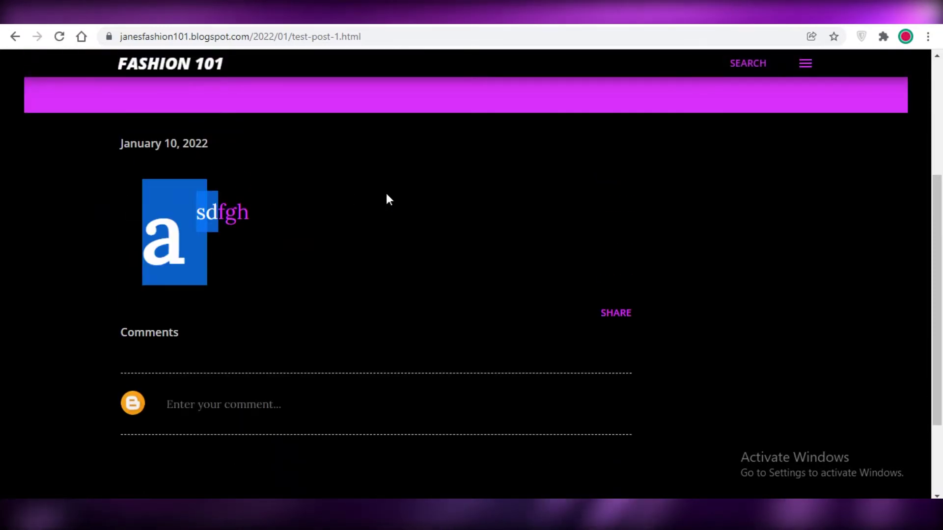
pyautogui.scroll(-3, 345, 278)
pyautogui.click(768, 240)
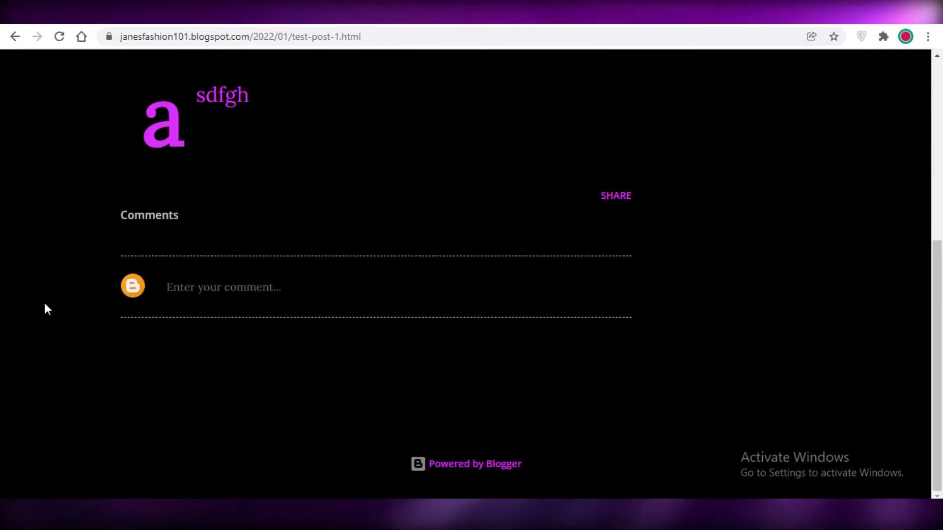
pyautogui.scroll(7, 293, 277)
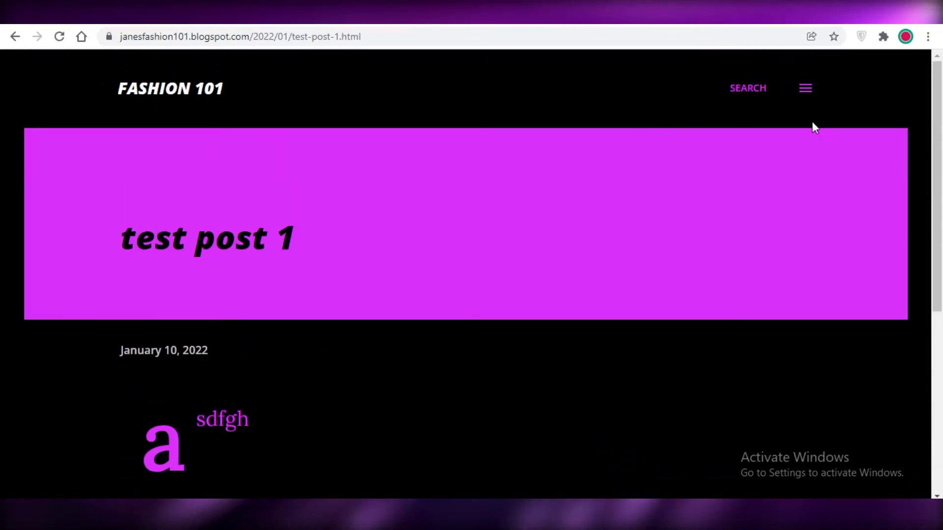
# - Expand the side panel's Archive to January 2022, then return to the blog homepage
pyautogui.click(808, 85)
pyautogui.click(898, 364)
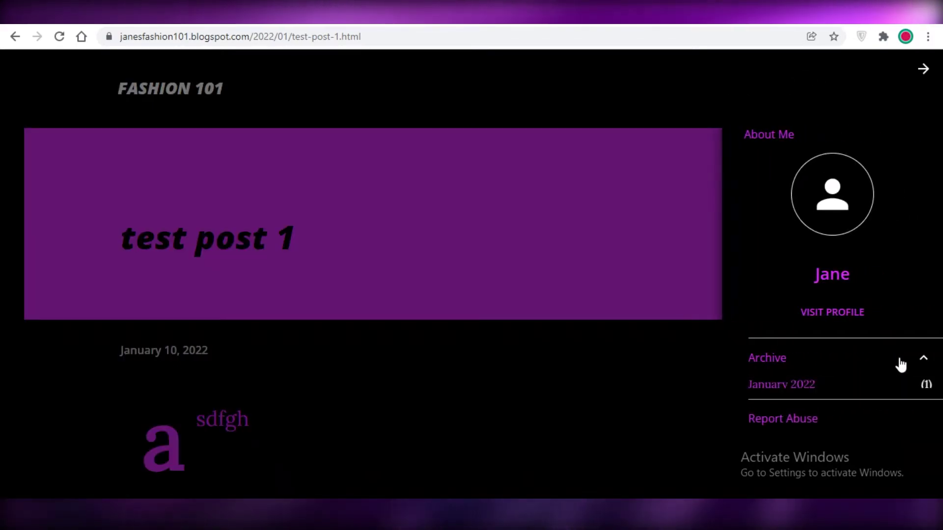
pyautogui.click(663, 259)
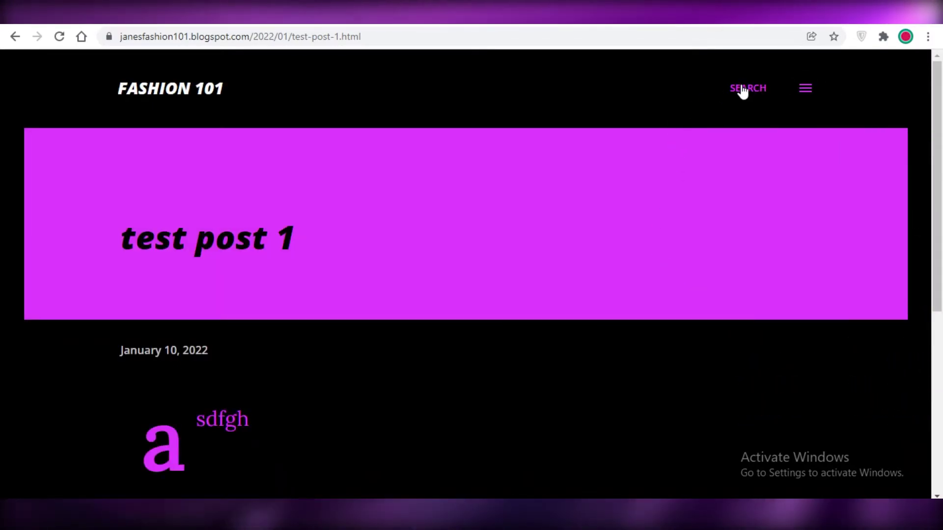
pyautogui.click(741, 90)
pyautogui.click(882, 130)
pyautogui.click(152, 91)
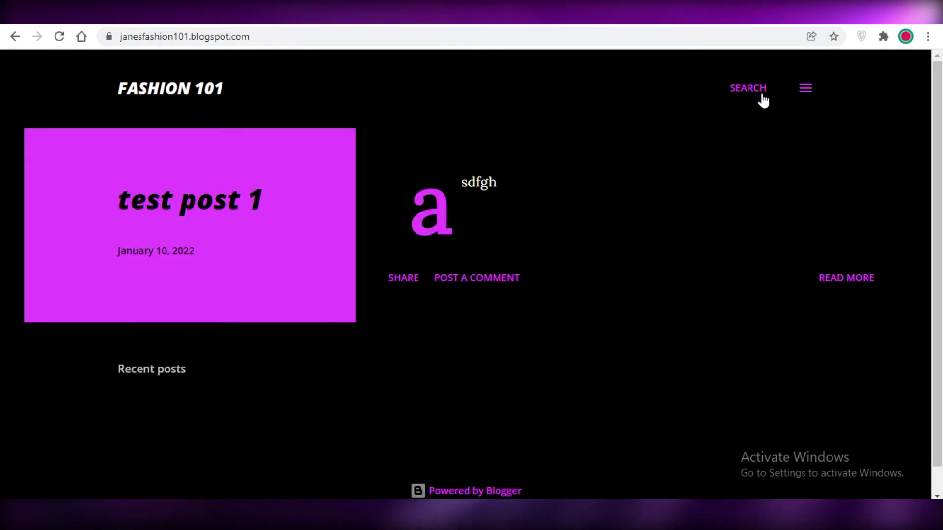
# - Search the blog for 'test', see no matching posts, and clear the search box
pyautogui.scroll(-1, 369, 305)
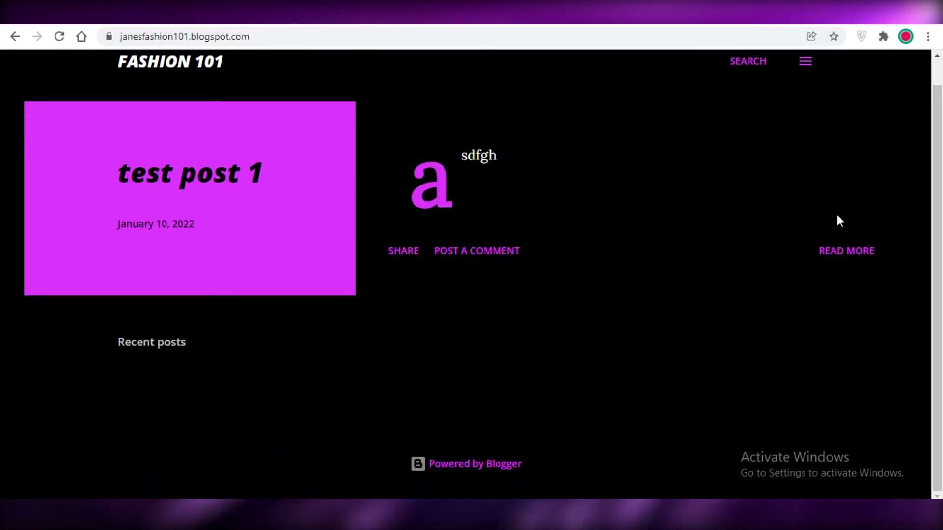
pyautogui.scroll(1, 686, 178)
pyautogui.click(746, 89)
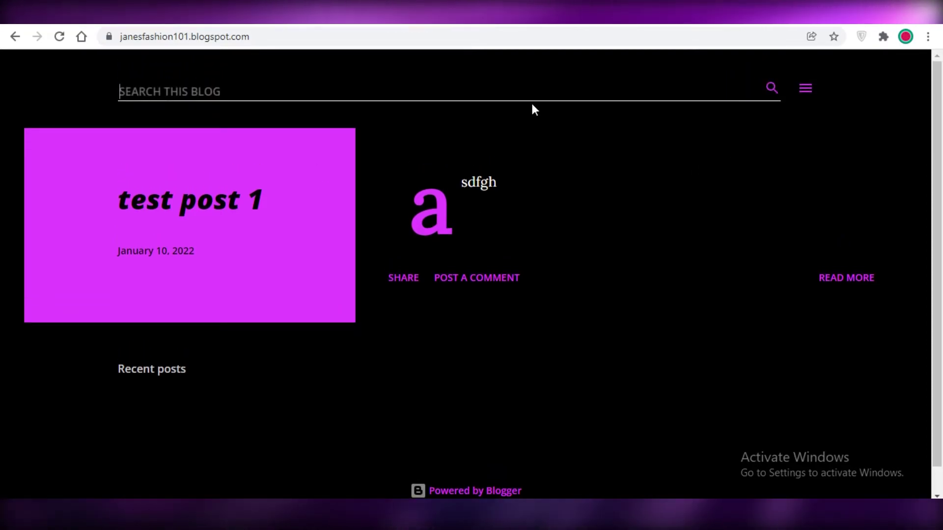
pyautogui.write('test')
pyautogui.press('BackSpace')
pyautogui.press('BackSpace')
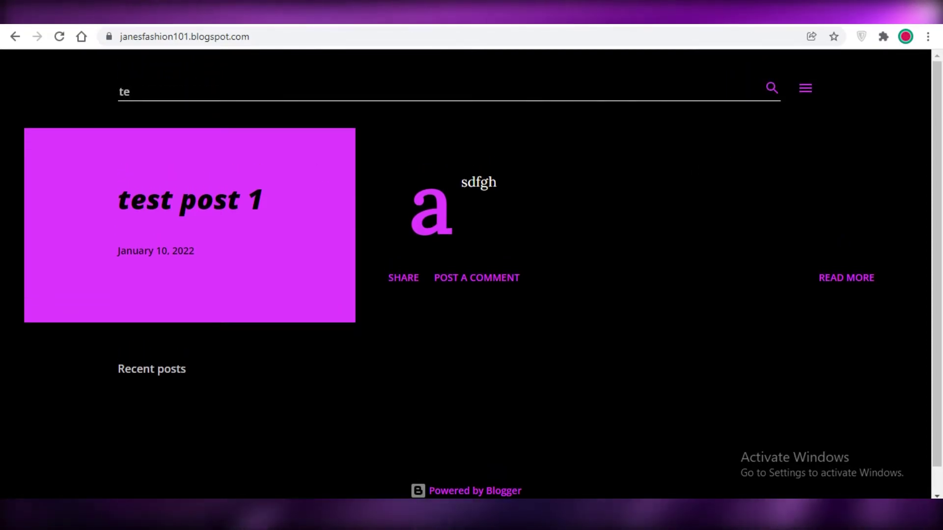
pyautogui.write('st')
pyautogui.press('Return')
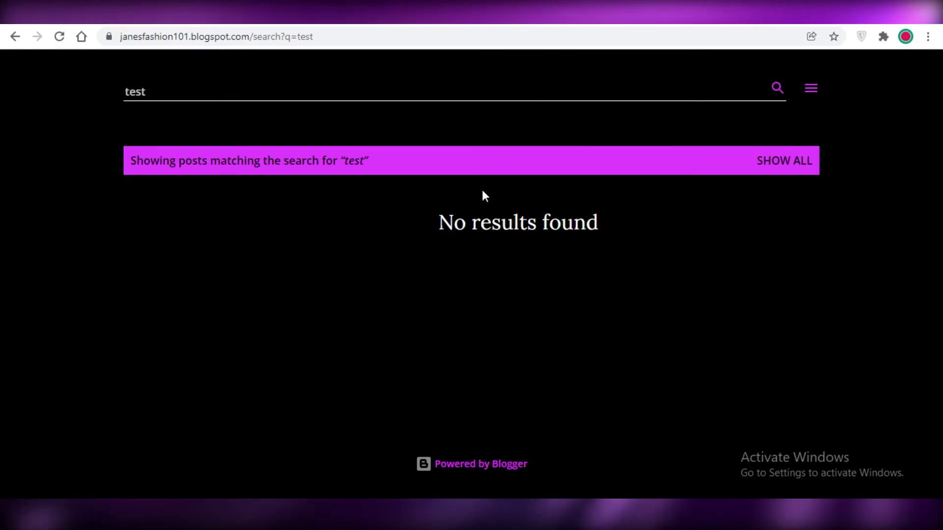
pyautogui.moveTo(354, 161); pyautogui.dragTo(364, 162)
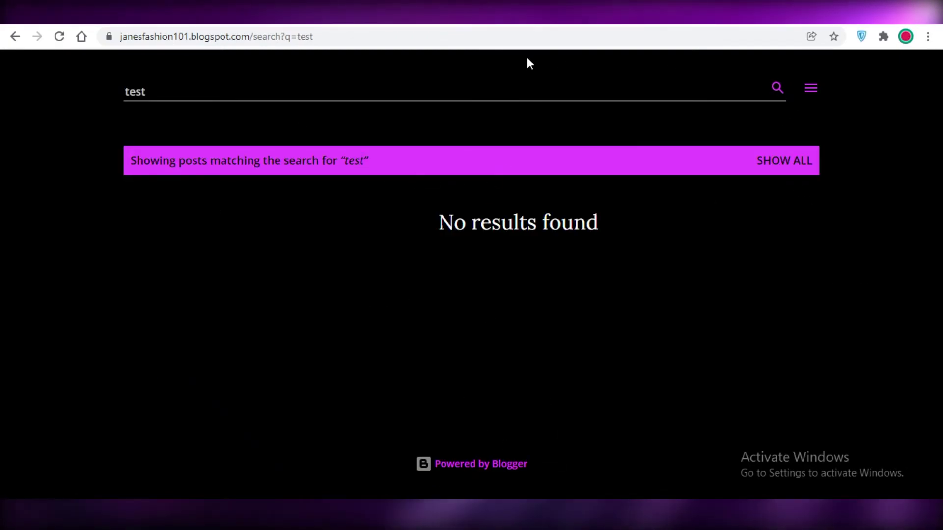
pyautogui.doubleClick(135, 92)
pyautogui.press('BackSpace')
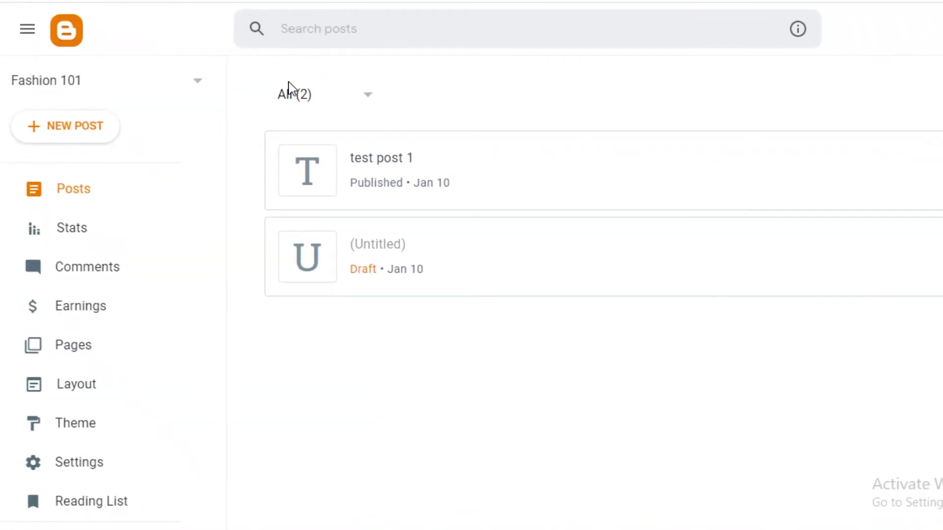
# - Scroll through the Stats view cards, then show the Earnings page offering a new AdSense account
pyautogui.click(77, 227)
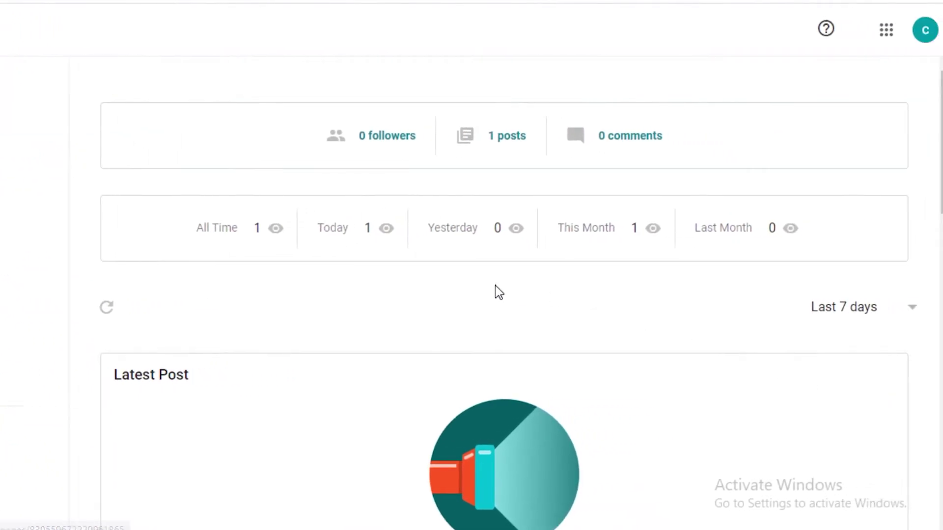
pyautogui.scroll(-3, 653, 291)
pyautogui.scroll(2, 550, 166)
pyautogui.scroll(-8, 741, 112)
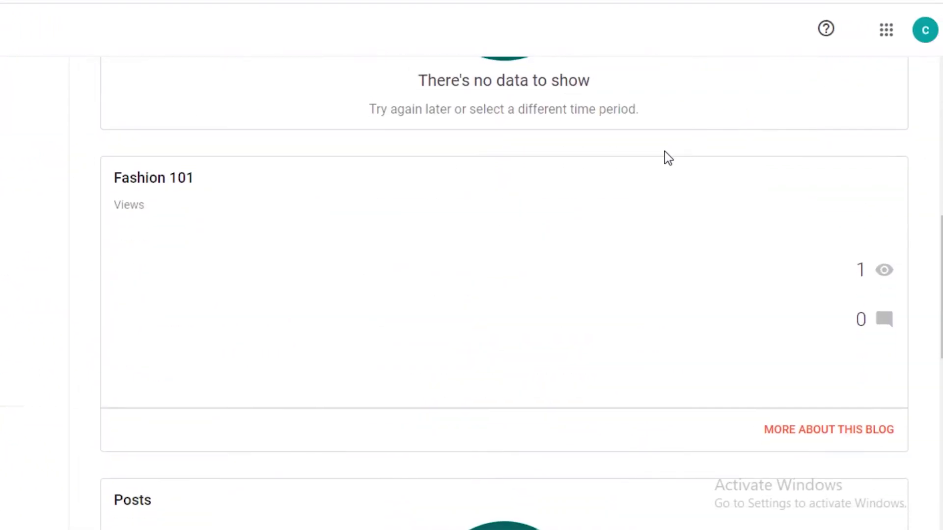
pyautogui.scroll(1, 664, 157)
pyautogui.scroll(-6, 662, 162)
pyautogui.scroll(-6, 661, 172)
pyautogui.scroll(3, 663, 179)
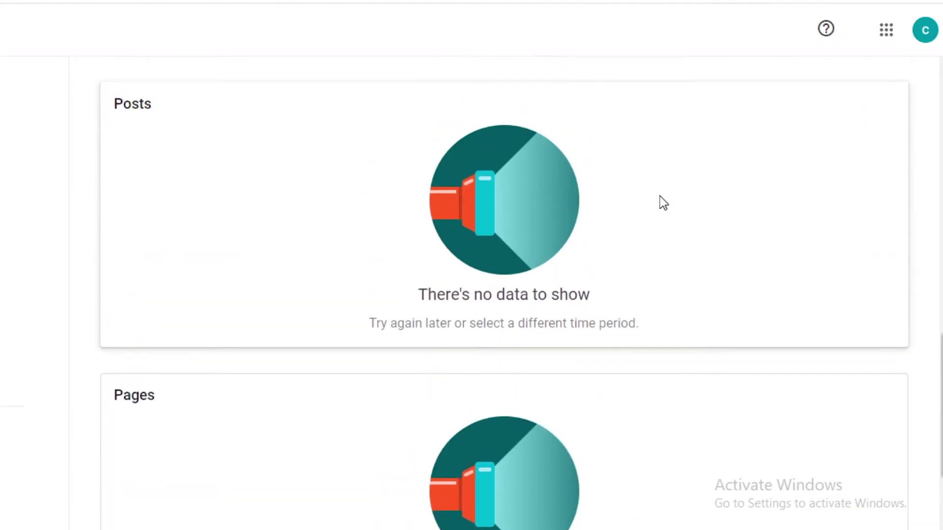
pyautogui.scroll(-3, 168, 271)
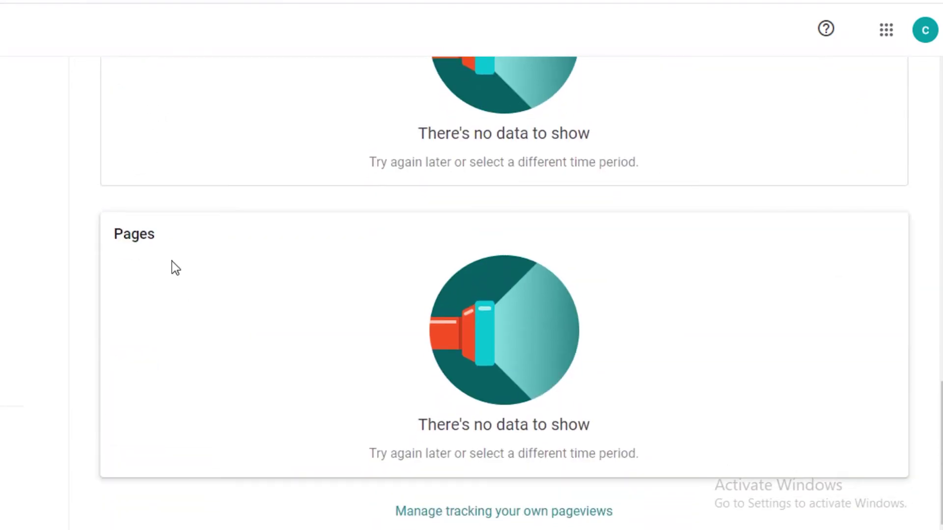
pyautogui.scroll(11, 172, 270)
pyautogui.scroll(3, 180, 273)
pyautogui.scroll(-4, 301, 305)
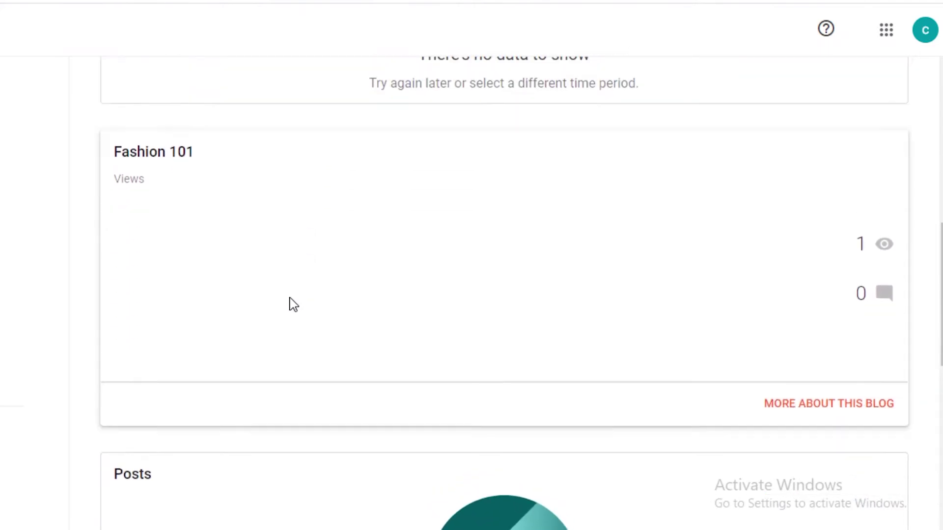
pyautogui.scroll(1, 291, 305)
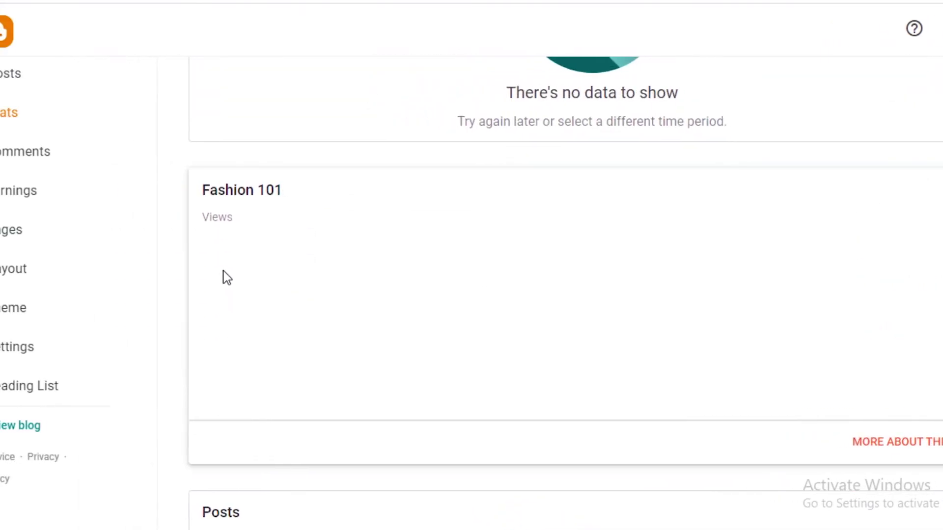
pyautogui.click(26, 186)
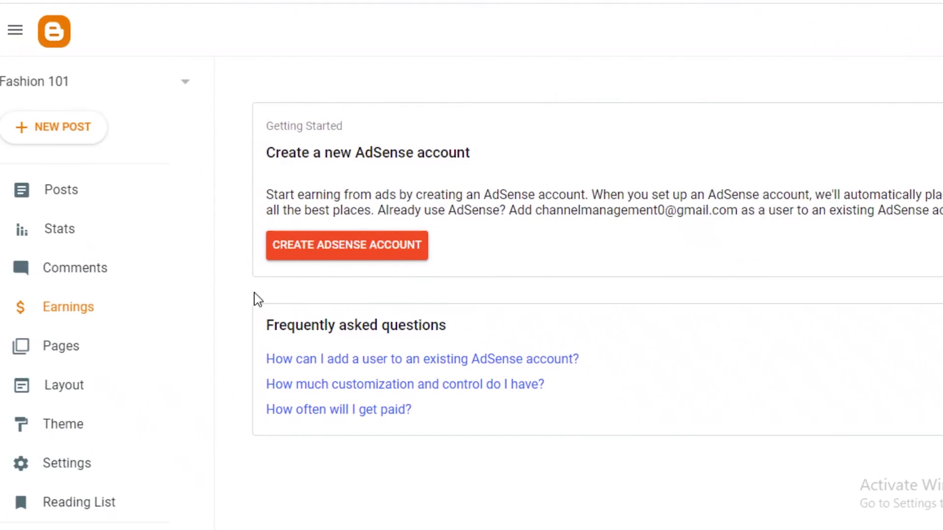
# - Show the Pages list with published pages 'sample 2' and 'sample 1' from Jan 10
pyautogui.scroll(-2, 59, 299)
pyautogui.click(78, 270)
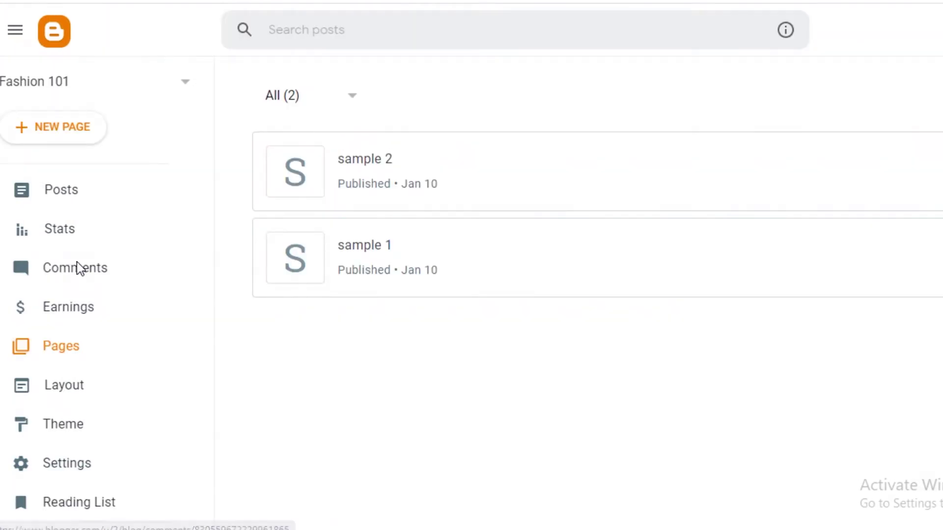
pyautogui.moveTo(872, 204)
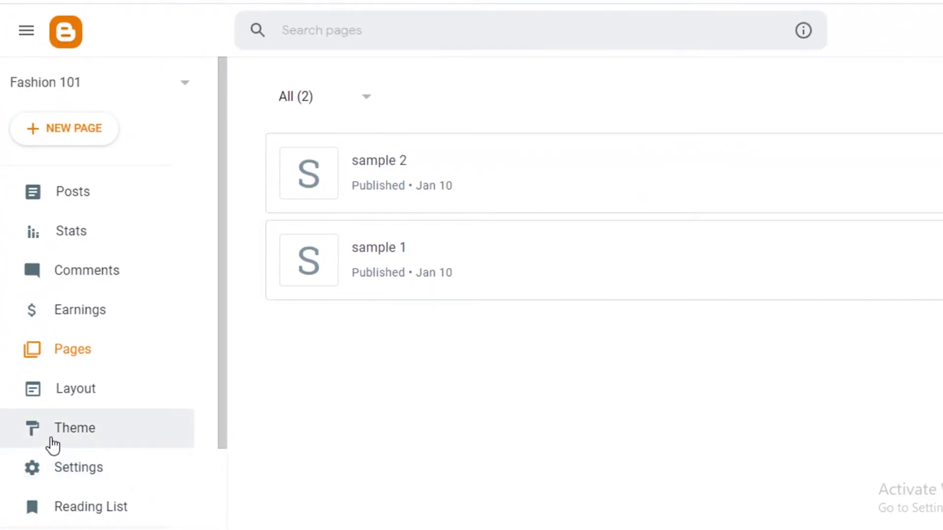
# - In Settings, toggle Visible to search engines off and back on, leaving it enabled
pyautogui.click(81, 469)
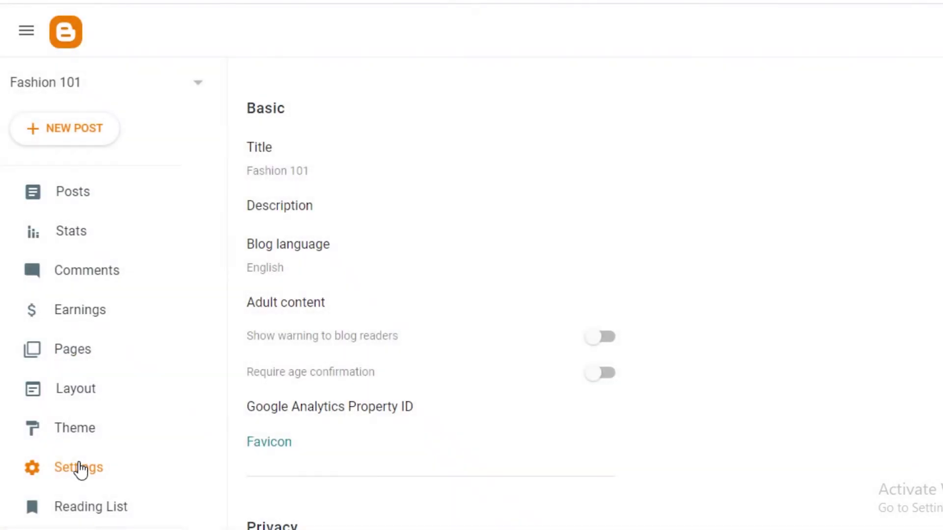
pyautogui.scroll(-2, 376, 225)
pyautogui.scroll(-3, 133, 432)
pyautogui.scroll(2, 522, 299)
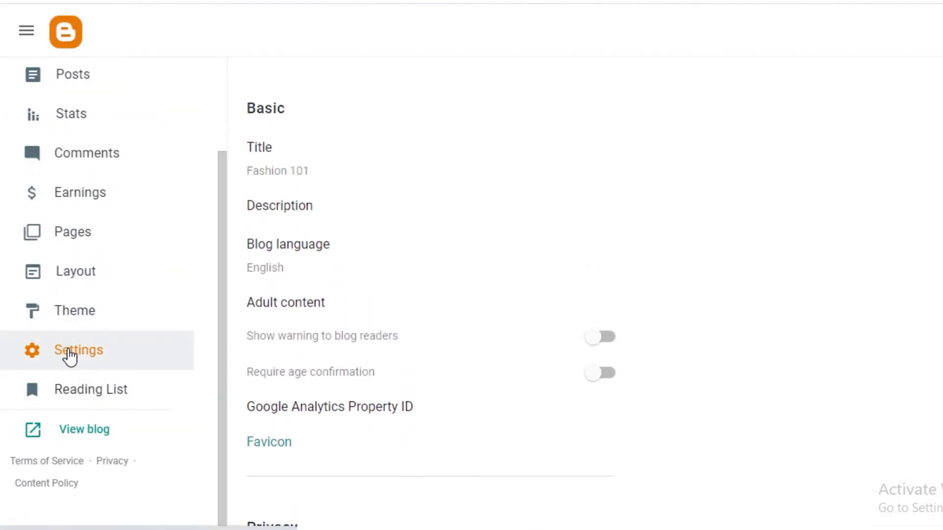
pyautogui.scroll(-12, 328, 389)
pyautogui.scroll(4, 357, 289)
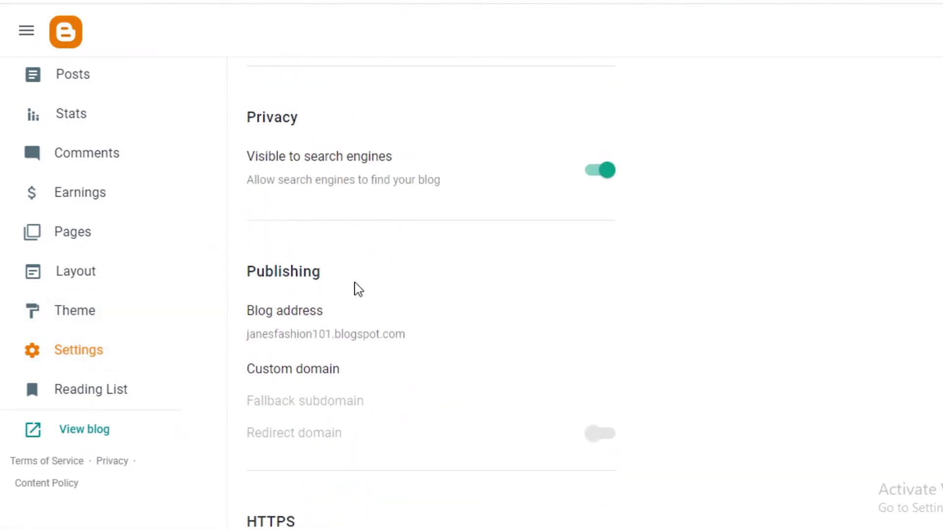
pyautogui.click(599, 172)
pyautogui.click(599, 171)
pyautogui.scroll(-1, 510, 253)
pyautogui.scroll(-3, 511, 258)
pyautogui.click(275, 207)
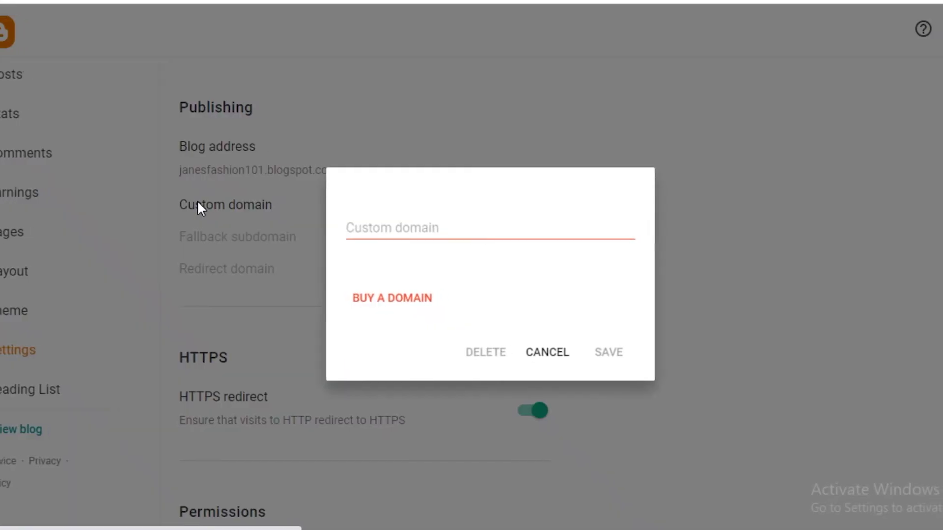
pyautogui.click(413, 236)
pyautogui.write('asdsfhj')
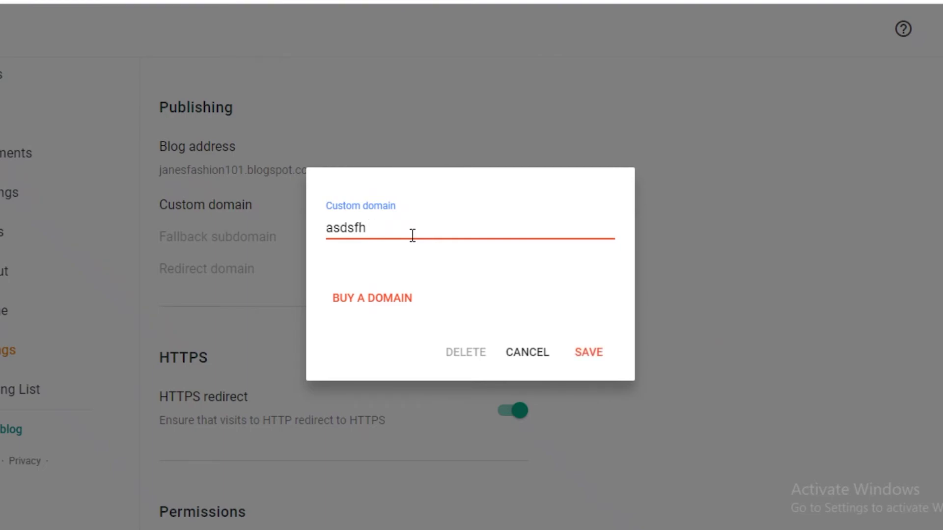
pyautogui.press('BackSpace')
pyautogui.press('BackSpace')
pyautogui.press('BackSpace')
pyautogui.press('BackSpace')
pyautogui.press('BackSpace')
pyautogui.press('BackSpace')
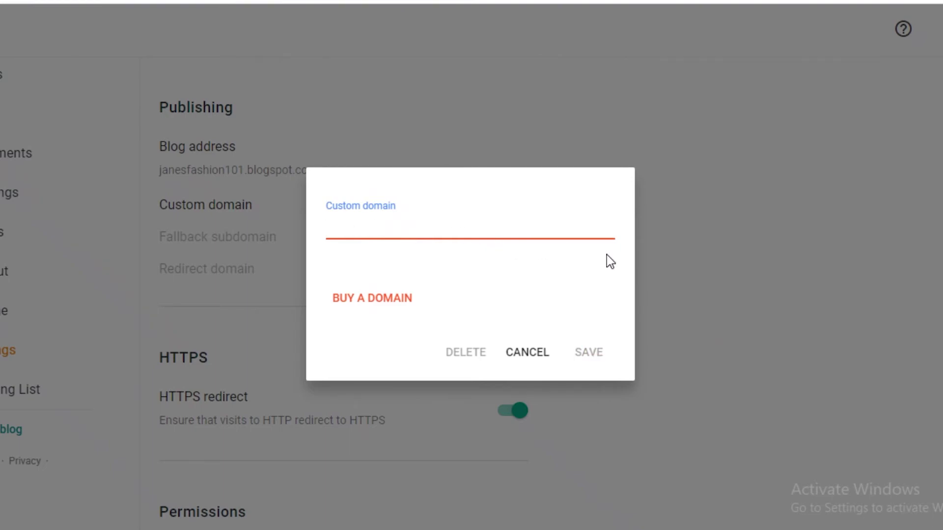
pyautogui.click(531, 355)
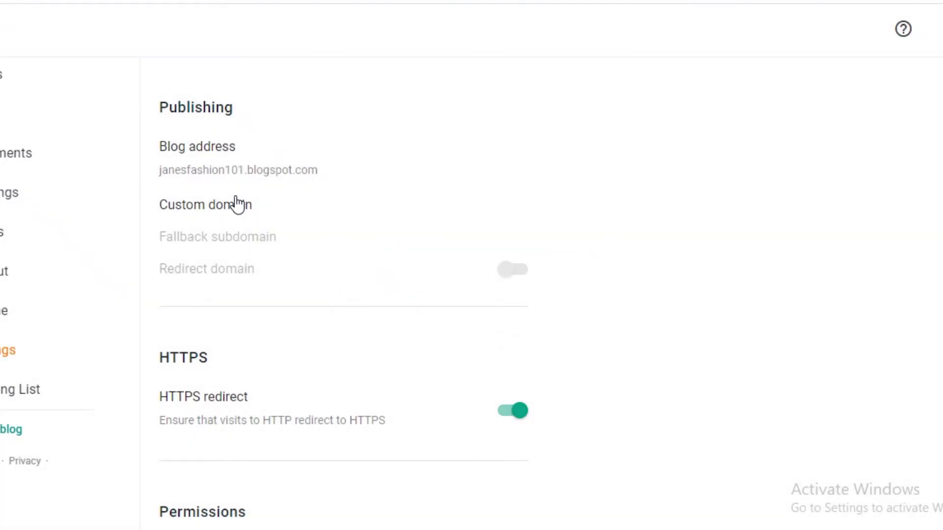
pyautogui.click(196, 146)
pyautogui.click(403, 227)
pyautogui.moveTo(422, 227); pyautogui.dragTo(292, 226)
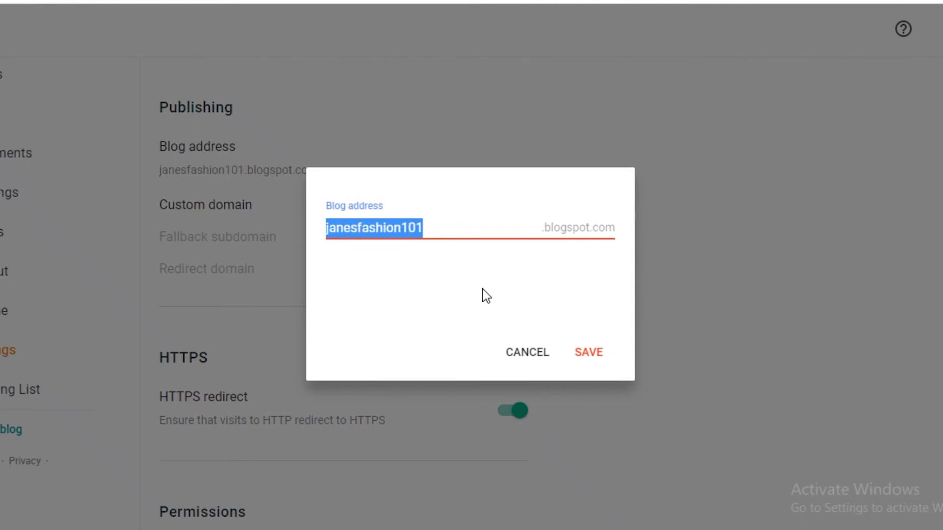
pyautogui.click(531, 358)
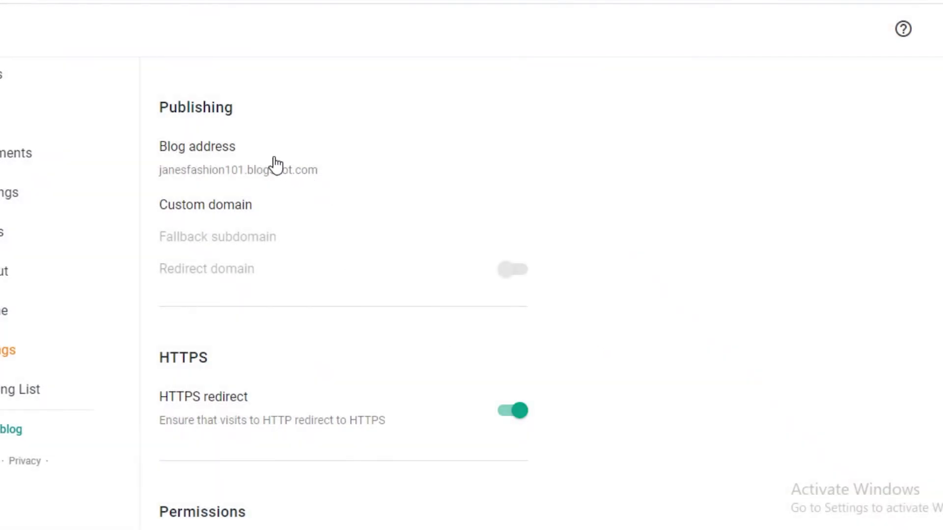
pyautogui.scroll(-5, 284, 174)
pyautogui.scroll(5, 491, 197)
pyautogui.scroll(-8, 471, 221)
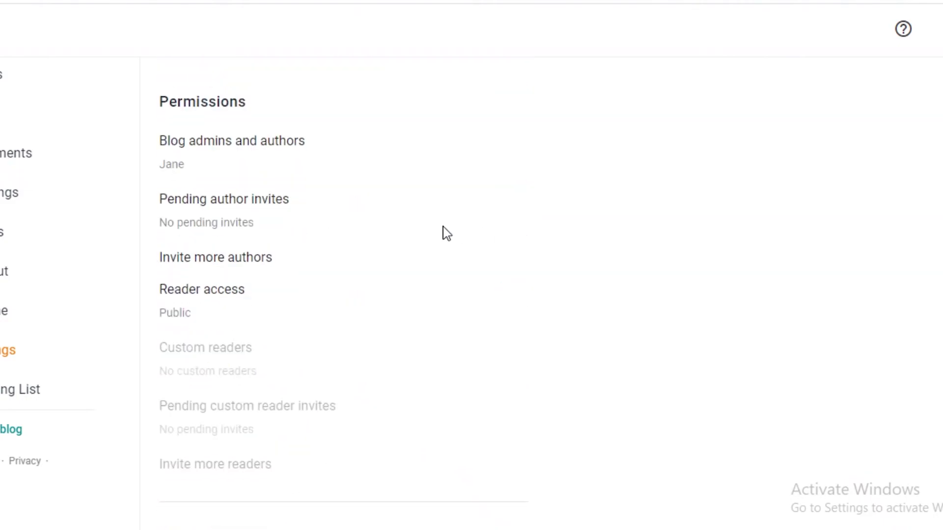
pyautogui.scroll(2, 295, 260)
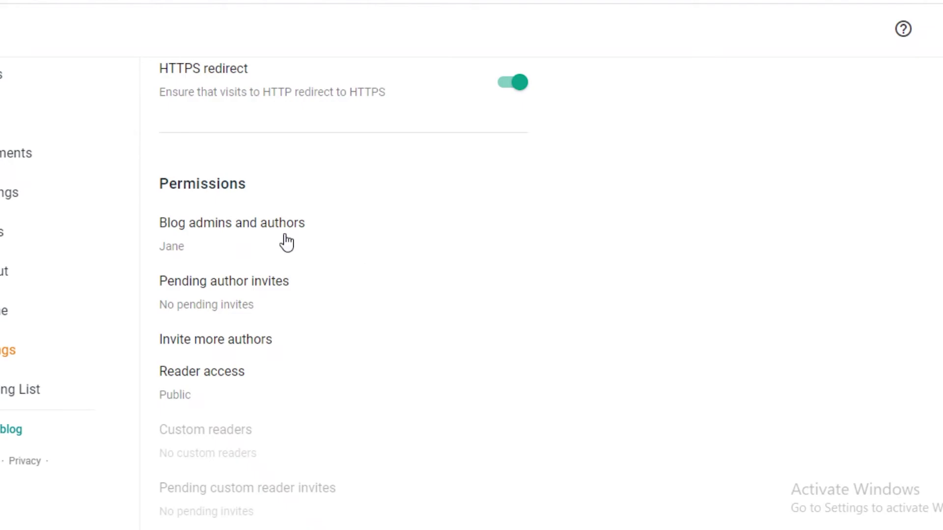
pyautogui.click(244, 253)
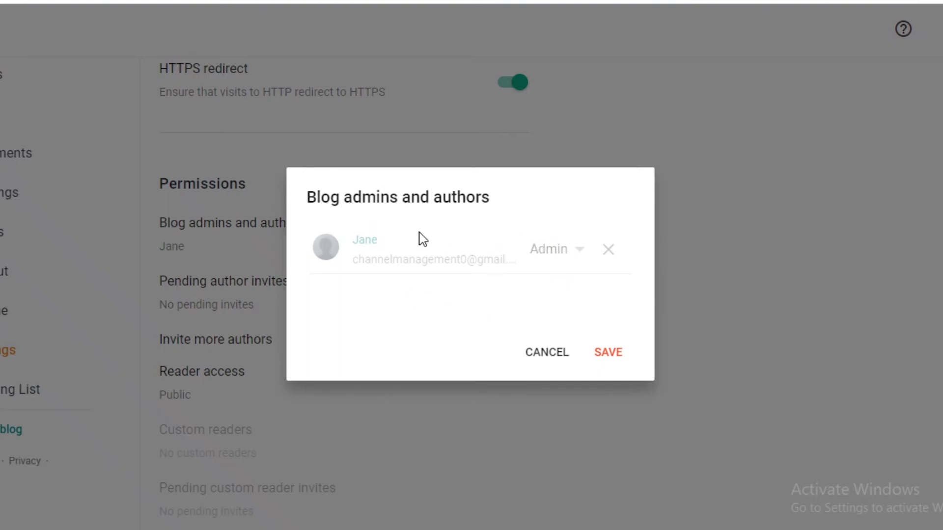
pyautogui.click(546, 354)
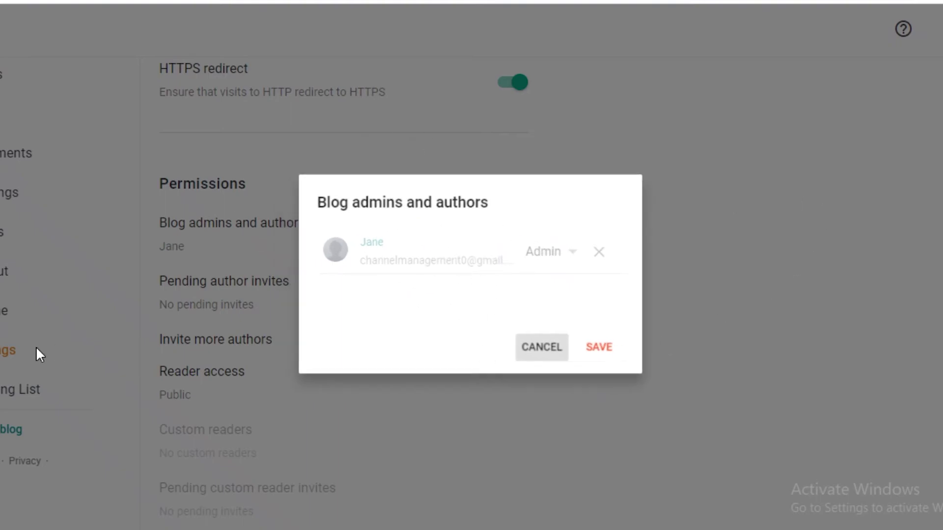
pyautogui.click(259, 347)
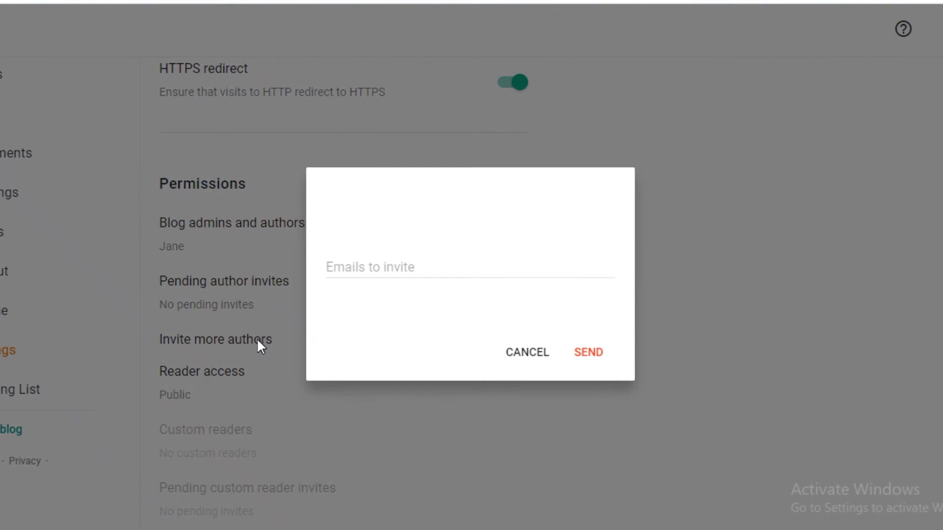
pyautogui.click(390, 267)
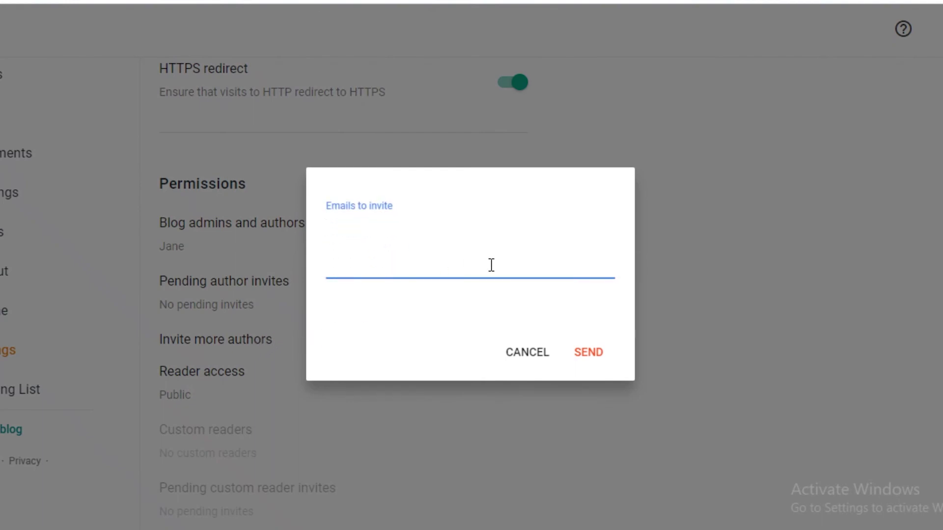
pyautogui.click(530, 361)
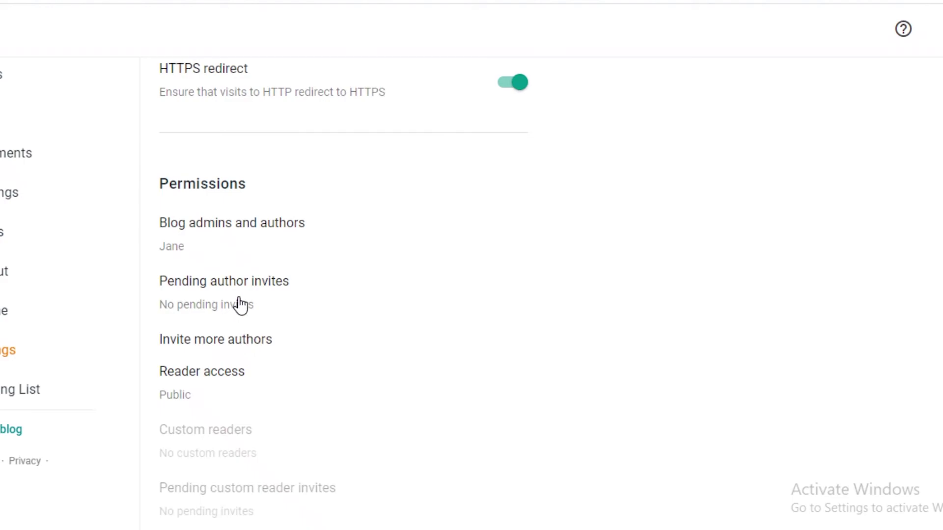
pyautogui.click(218, 375)
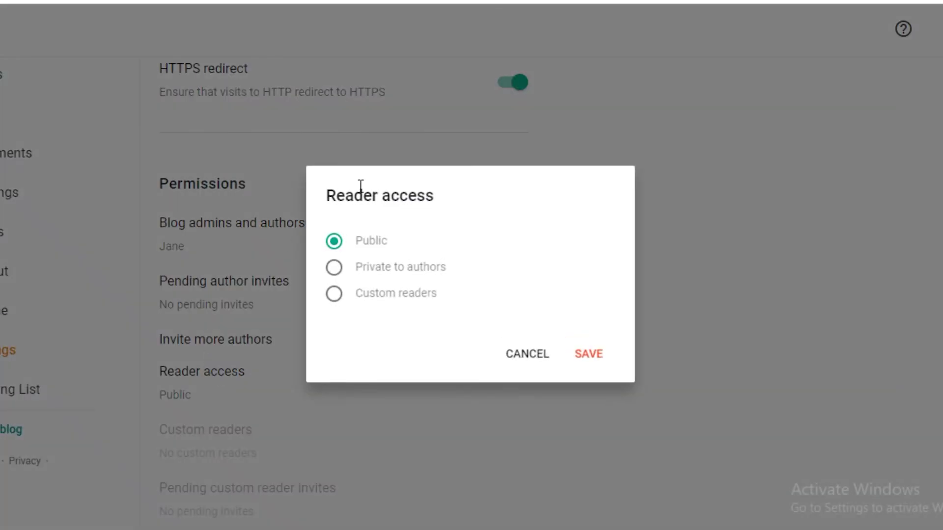
pyautogui.click(354, 266)
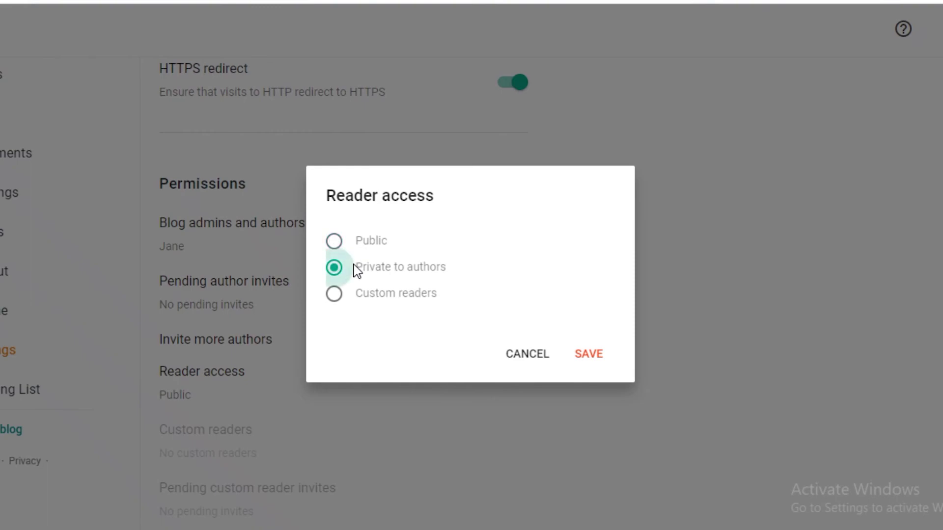
pyautogui.click(355, 293)
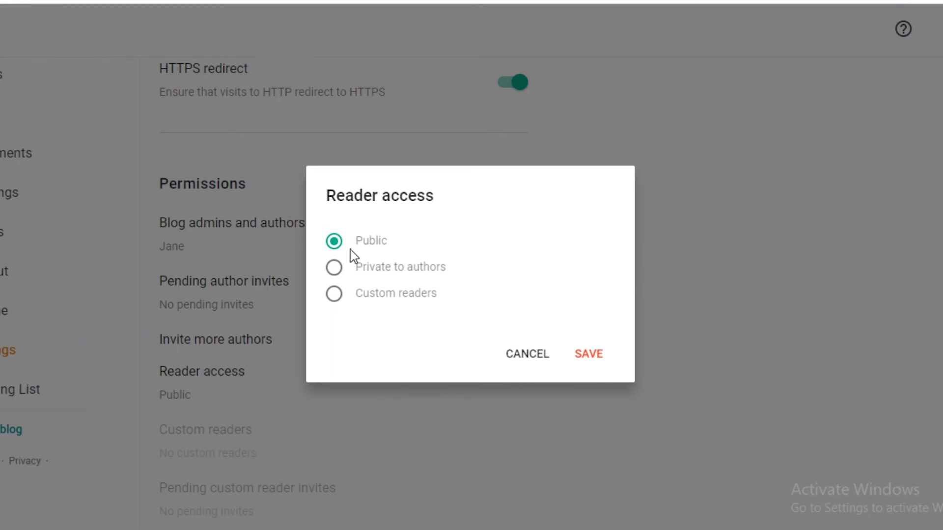
pyautogui.click(511, 353)
# - Change Max posts shown on main page from 7 to 4 and save it
pyautogui.scroll(-8, 471, 395)
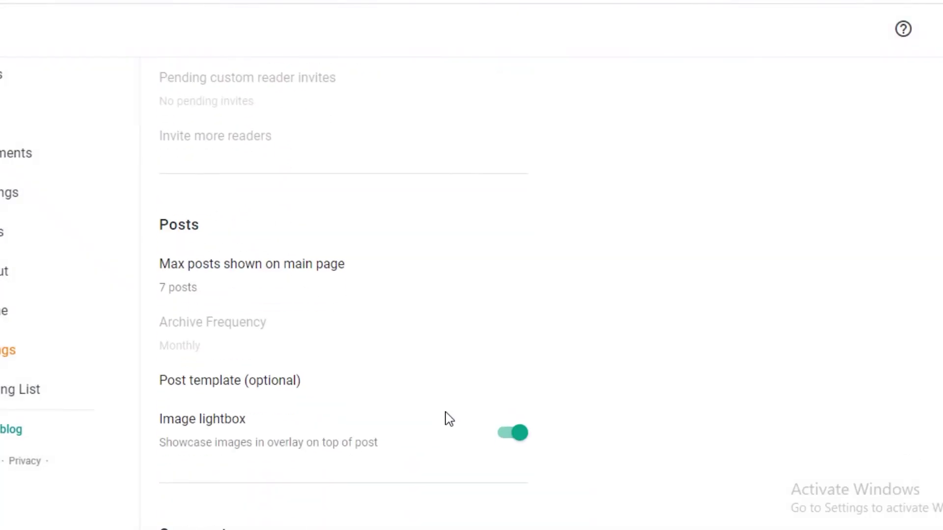
pyautogui.scroll(3, 427, 442)
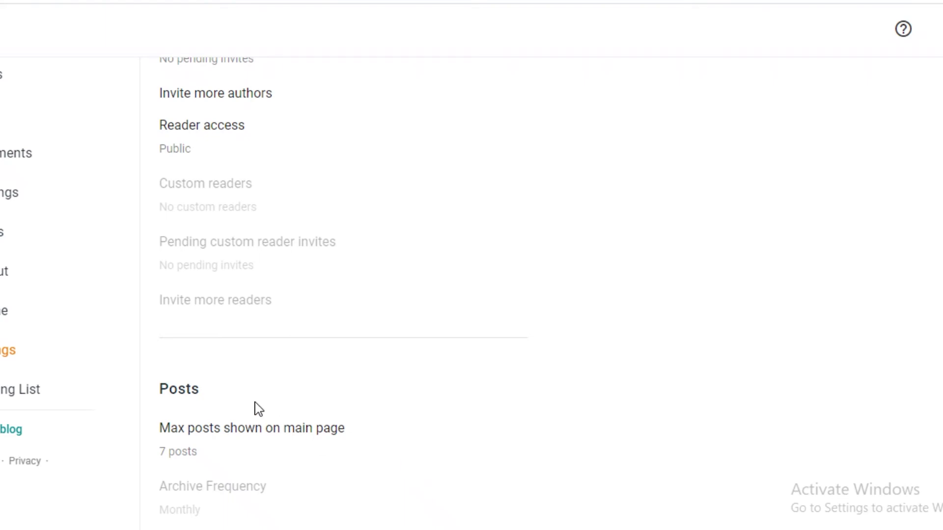
pyautogui.scroll(-3, 240, 432)
pyautogui.scroll(-3, 185, 290)
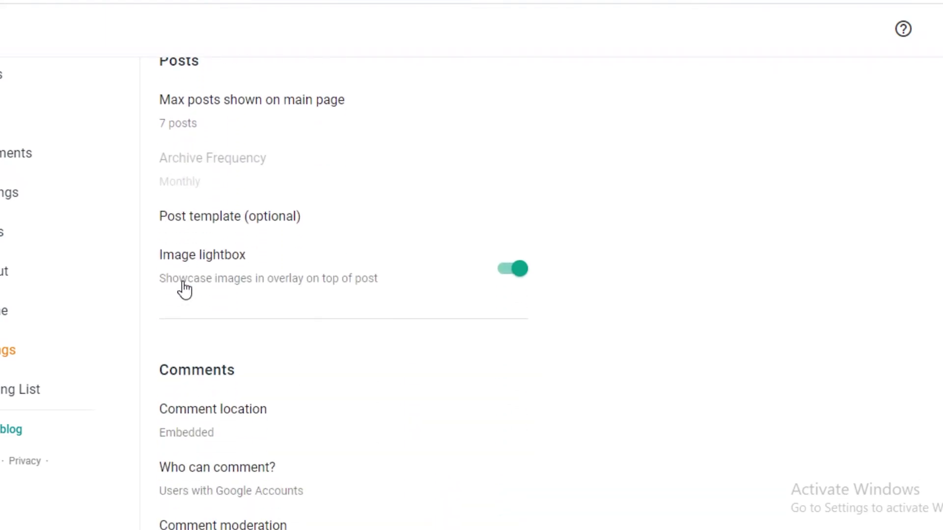
pyautogui.scroll(3, 185, 290)
pyautogui.click(184, 274)
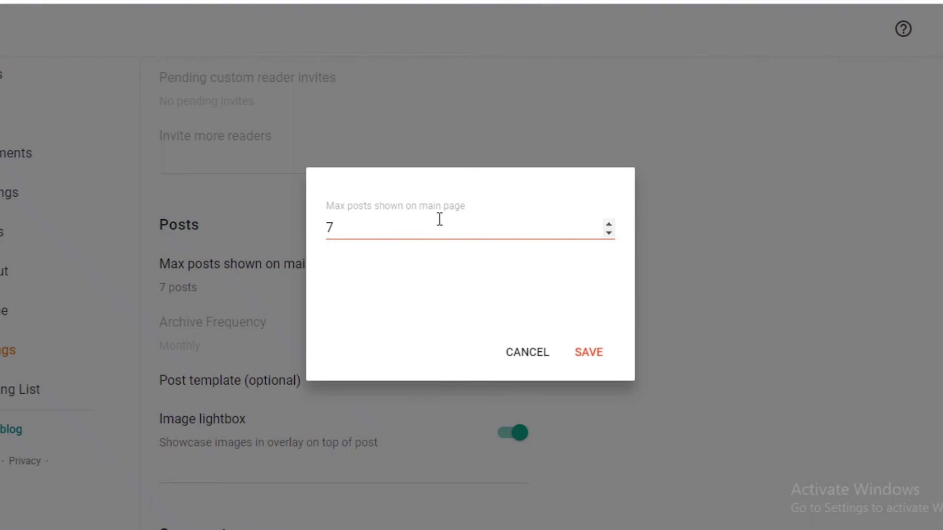
pyautogui.click(609, 232)
pyautogui.click(609, 232)
pyautogui.click(609, 232)
pyautogui.click(609, 232)
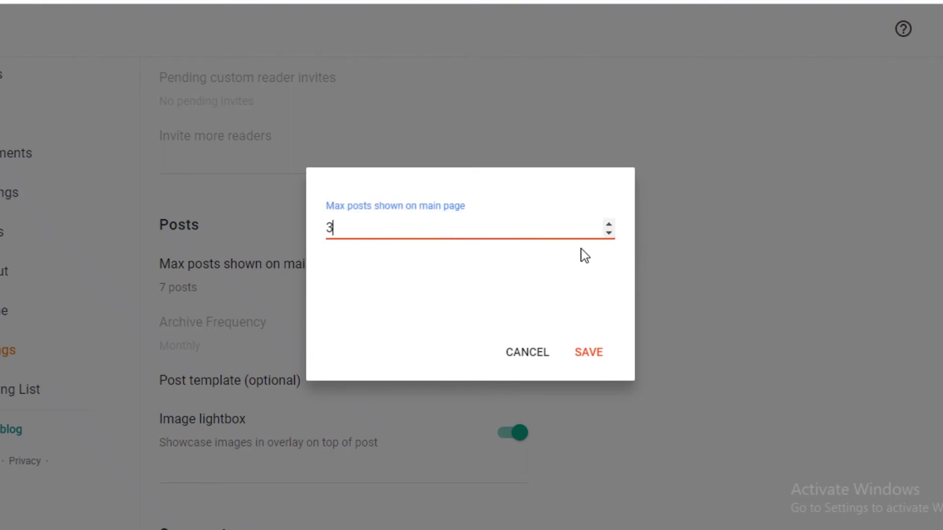
pyautogui.click(609, 224)
pyautogui.click(600, 360)
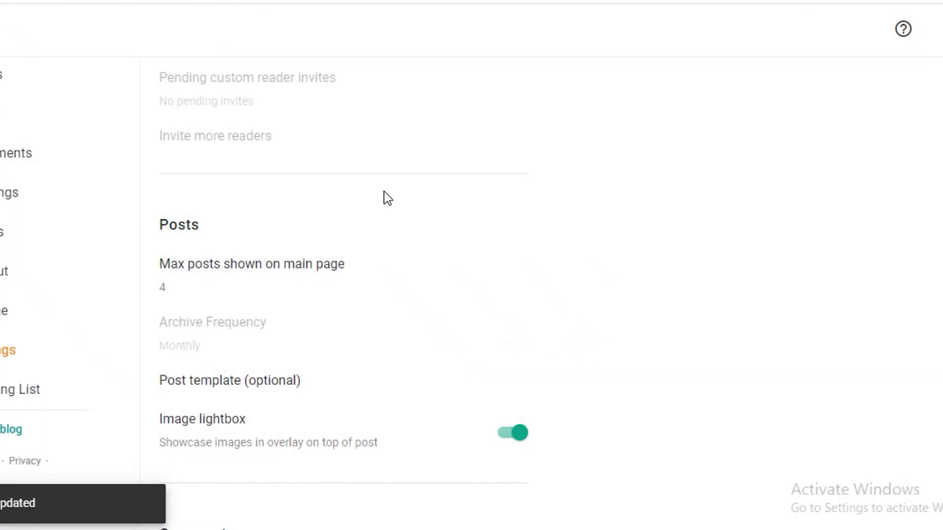
pyautogui.scroll(-5, 174, 282)
pyautogui.scroll(3, 249, 193)
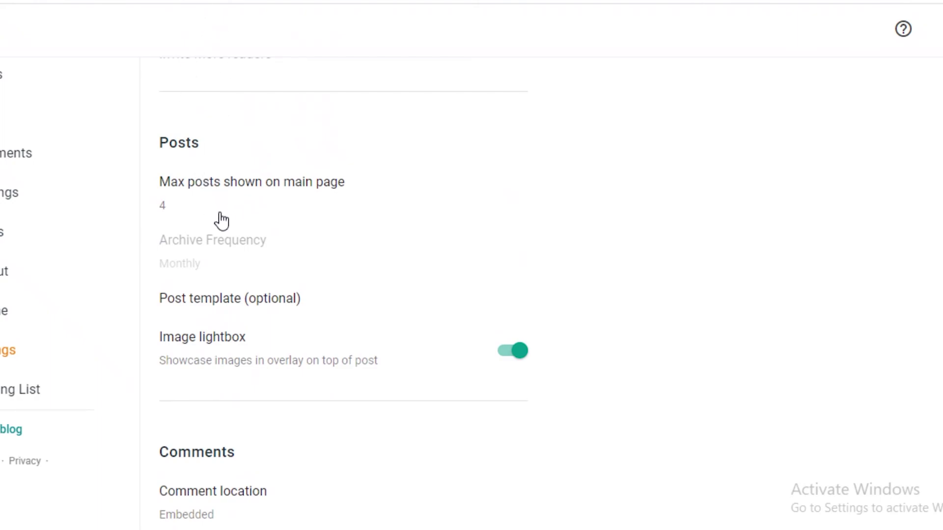
pyautogui.scroll(-2, 221, 221)
pyautogui.scroll(2, 221, 221)
pyautogui.scroll(-6, 184, 241)
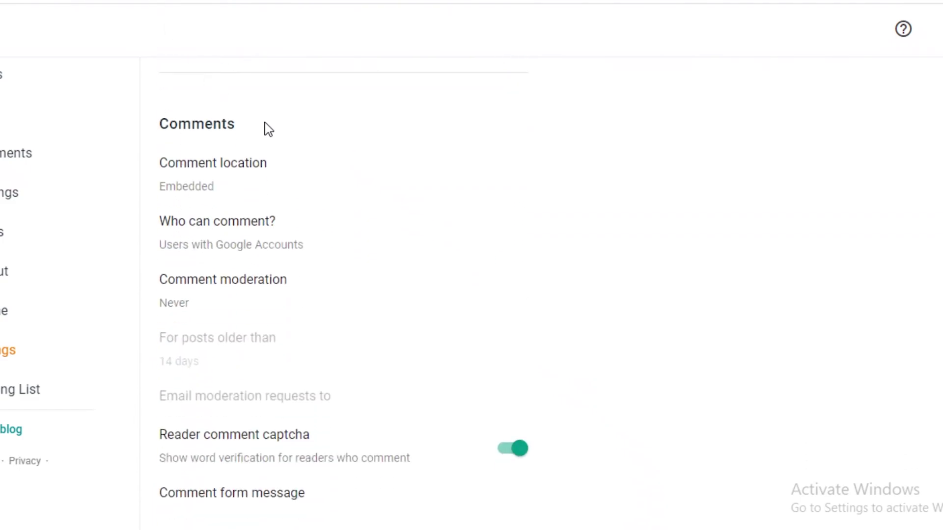
pyautogui.click(240, 234)
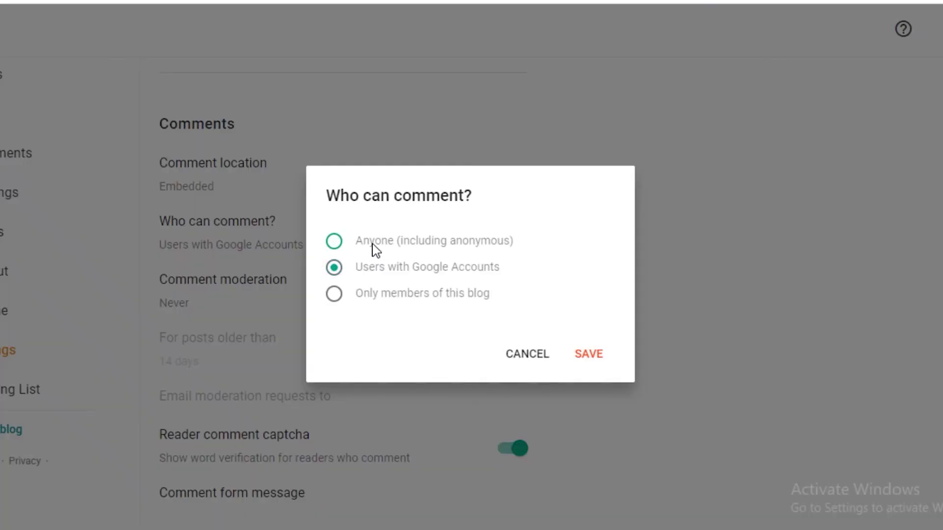
pyautogui.click(375, 245)
pyautogui.click(376, 296)
pyautogui.click(432, 263)
pyautogui.click(423, 246)
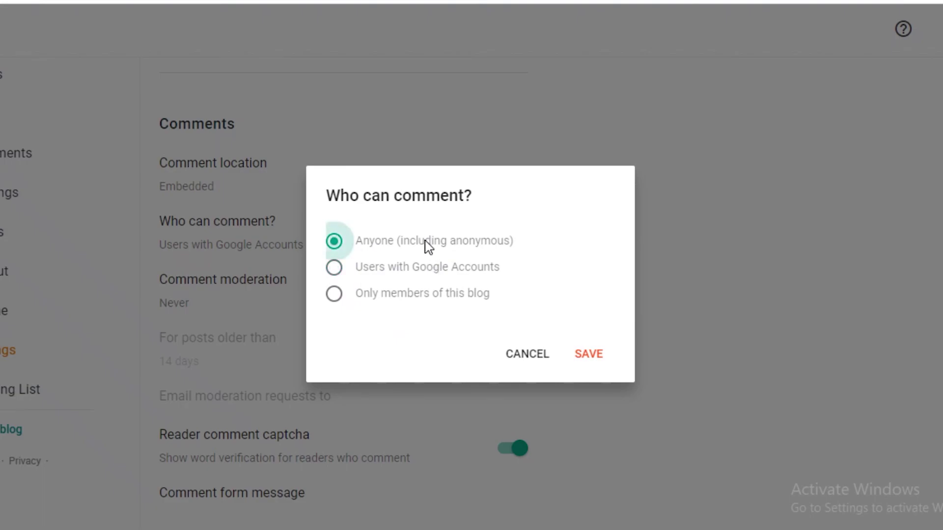
pyautogui.click(545, 364)
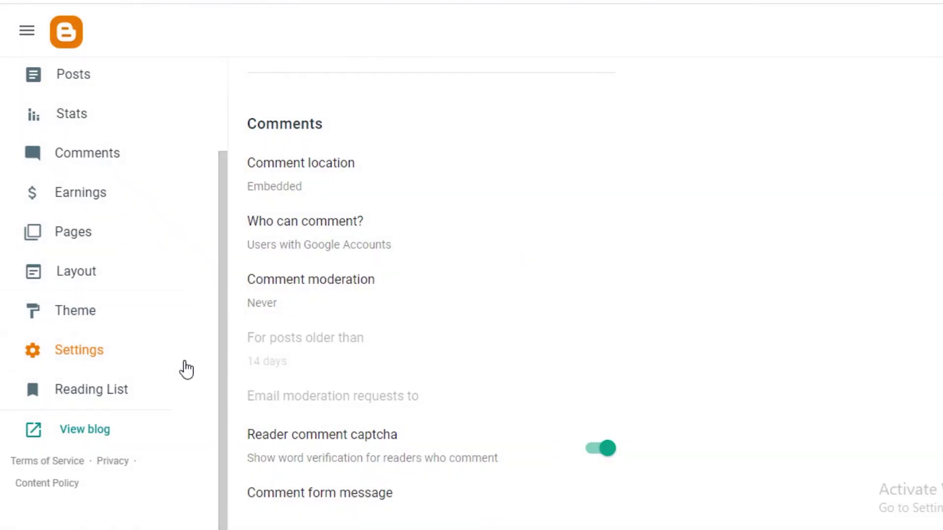
pyautogui.scroll(3, 105, 393)
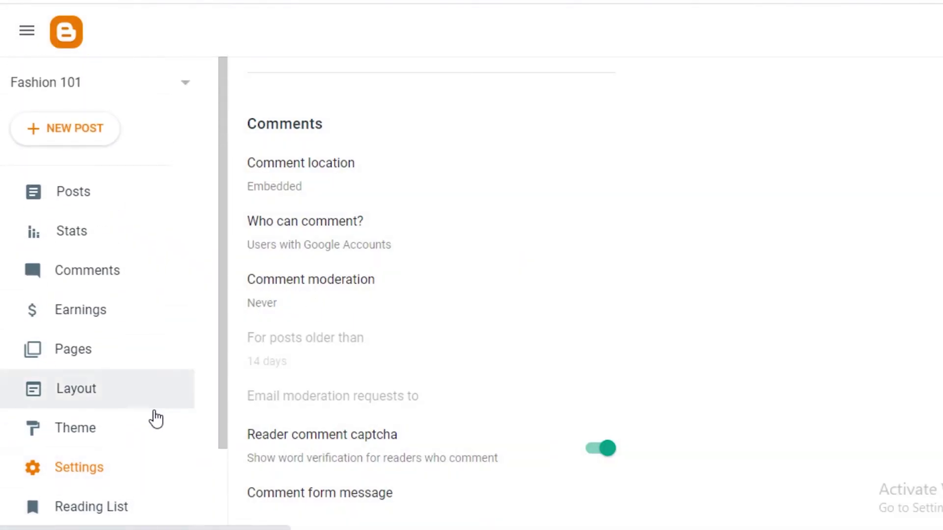
# - From the Posts list, view the live Fashion 101 blog showing test post 1
pyautogui.click(71, 193)
pyautogui.scroll(-3, 59, 425)
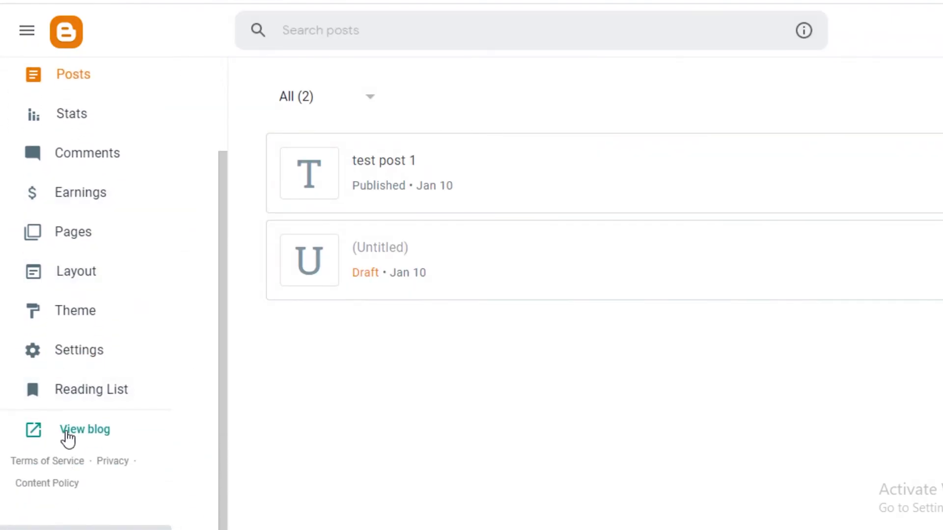
pyautogui.click(65, 438)
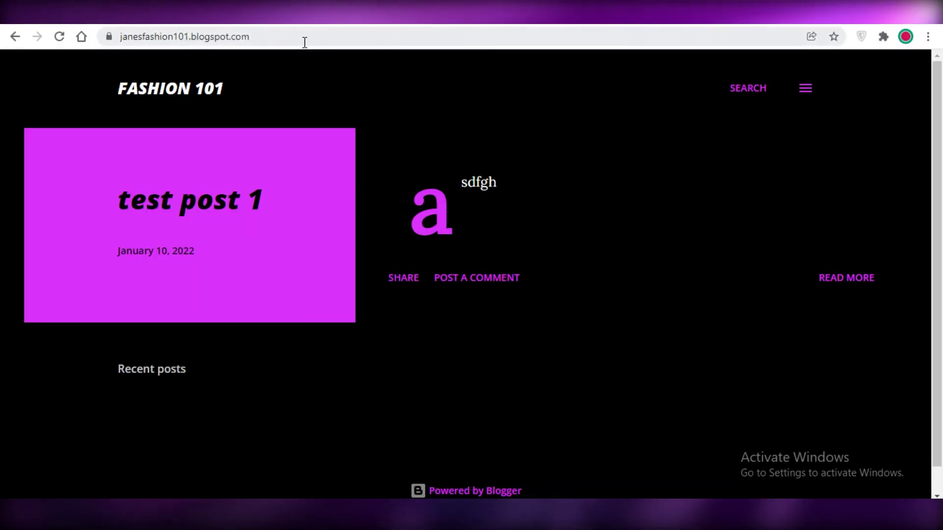
pyautogui.scroll(1, 828, 126)
pyautogui.scroll(-1, 808, 116)
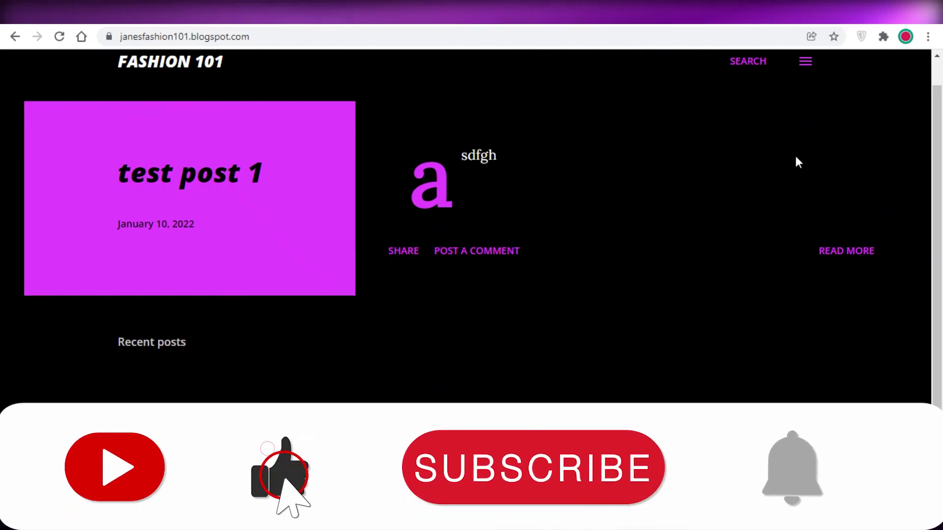